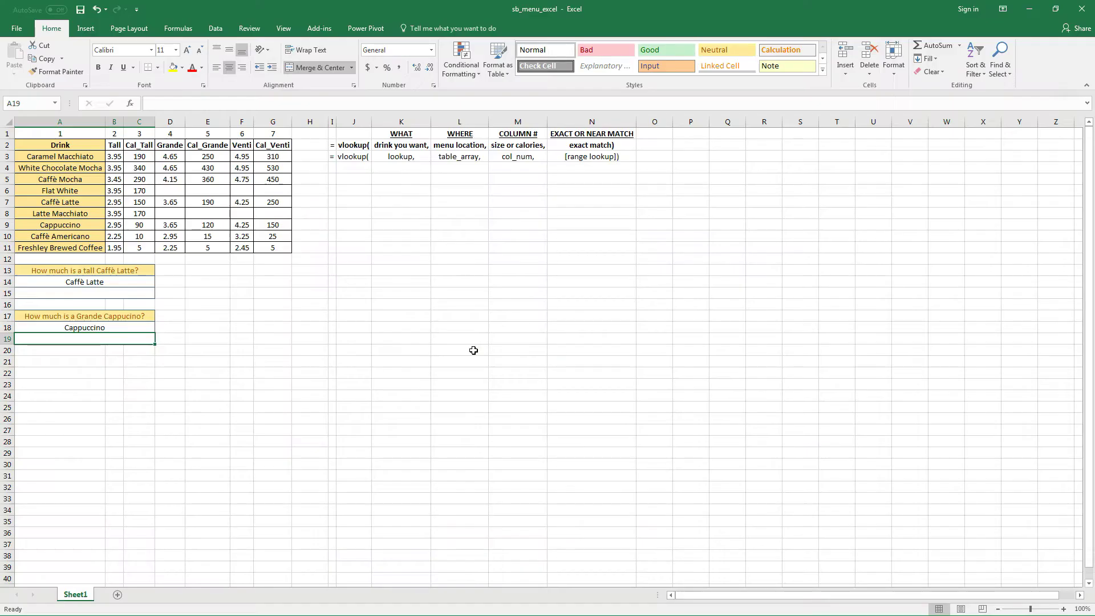
{"action": "left_click", "coordinate": [59, 133]}
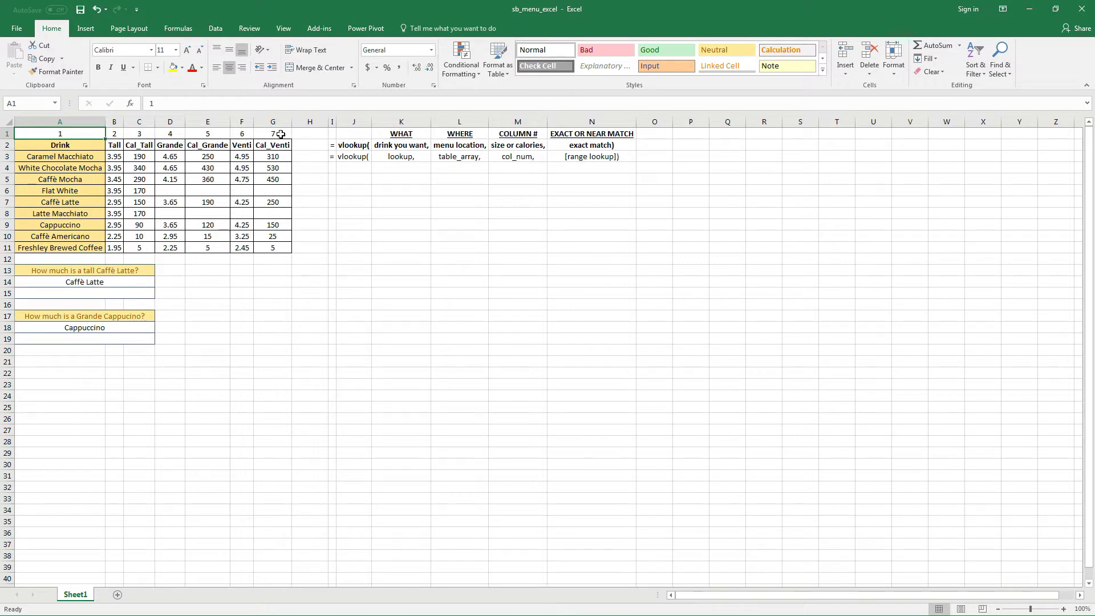
{"action": "left_click", "coordinate": [6, 133]}
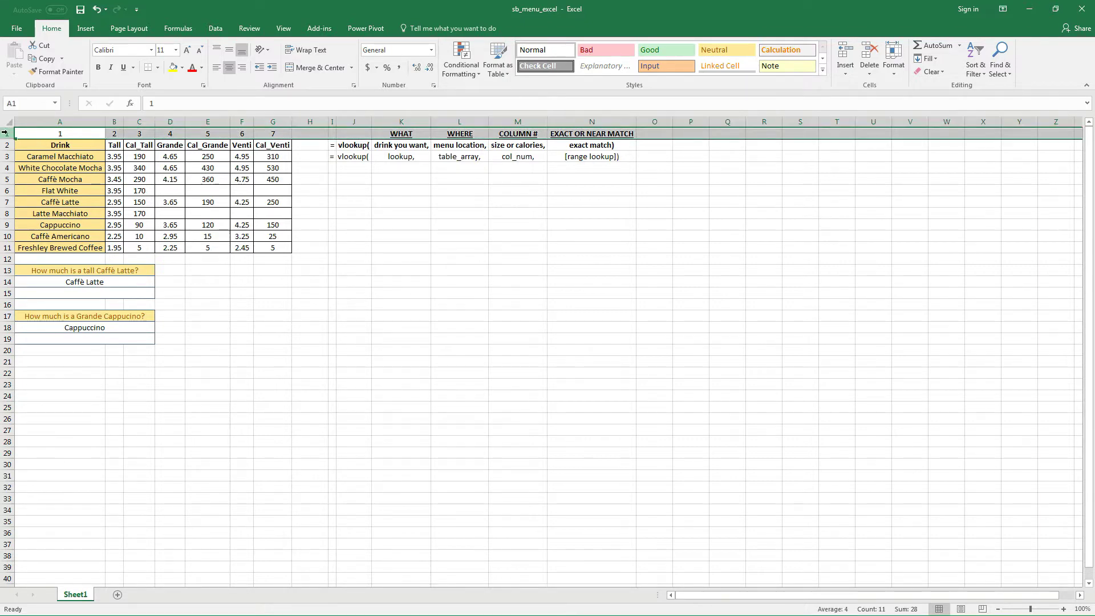
{"action": "right_click", "coordinate": [6, 133]}
{"action": "left_click", "coordinate": [43, 282]}
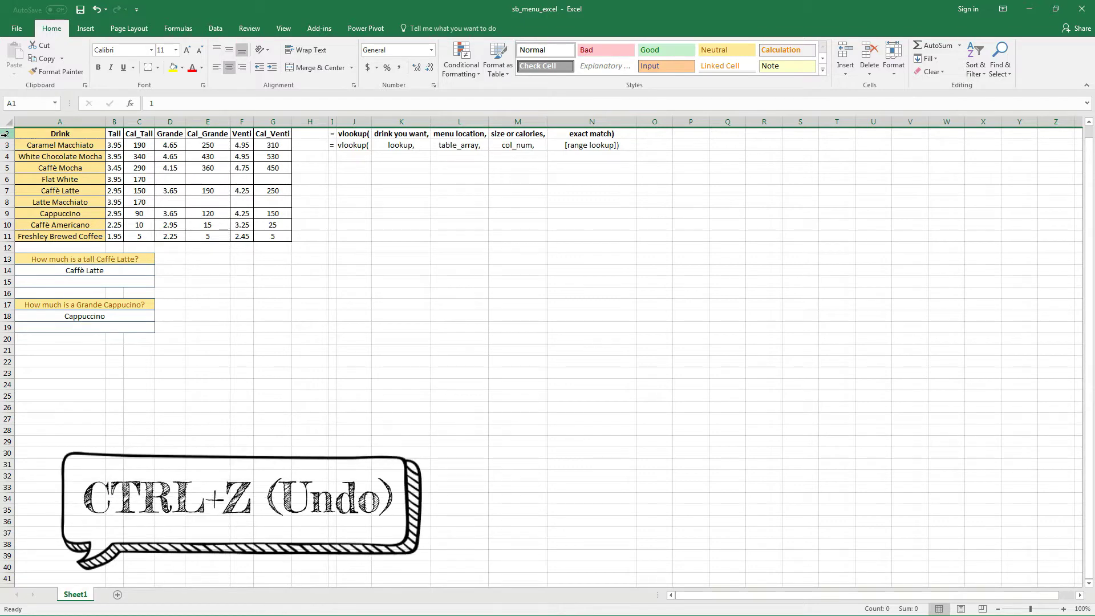
{"action": "key", "text": "ctrl+z"}
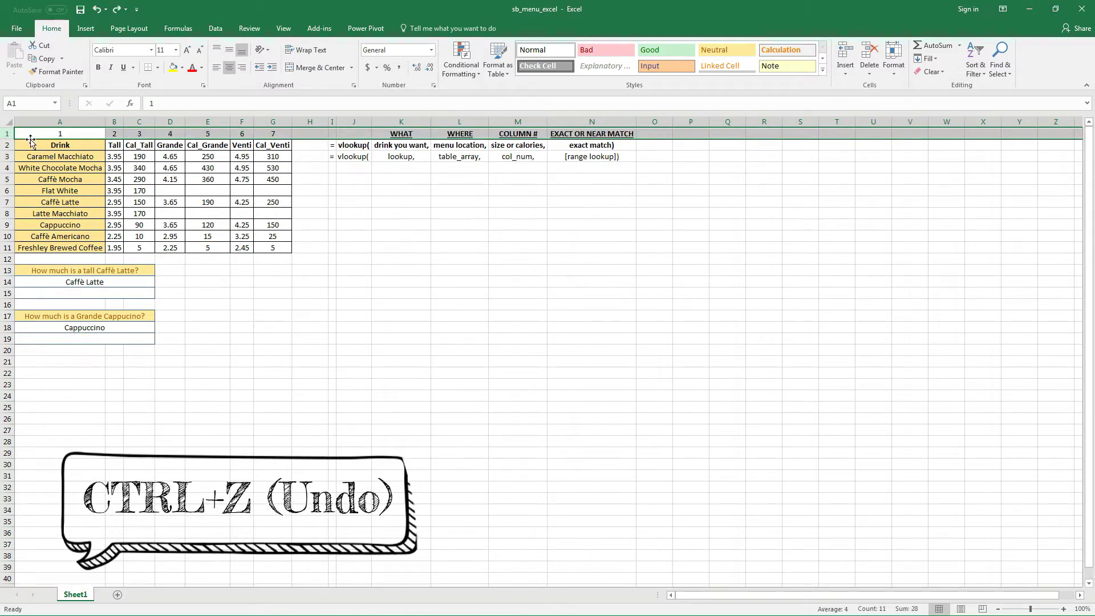
{"action": "left_click", "coordinate": [395, 135]}
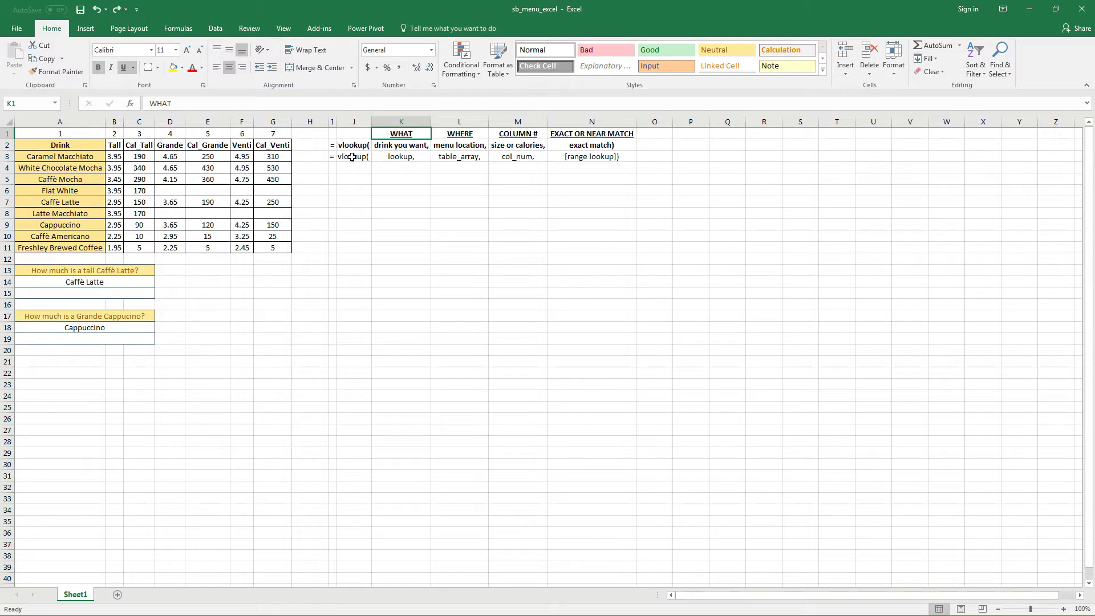
{"action": "left_click_drag", "start_coordinate": [331, 157], "coordinate": [581, 157]}
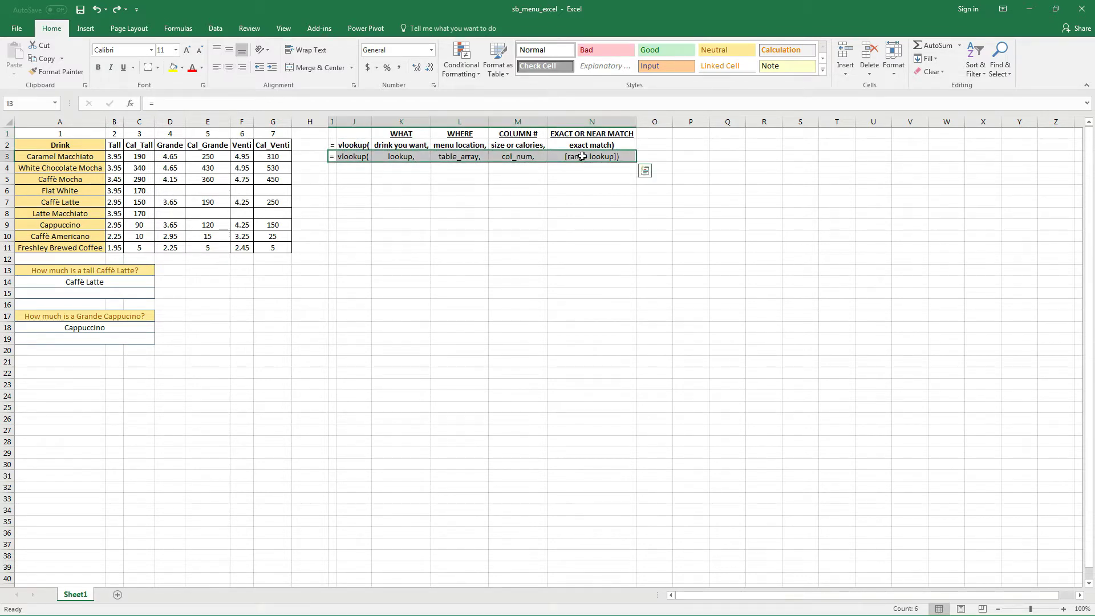
{"action": "left_click", "coordinate": [348, 168]}
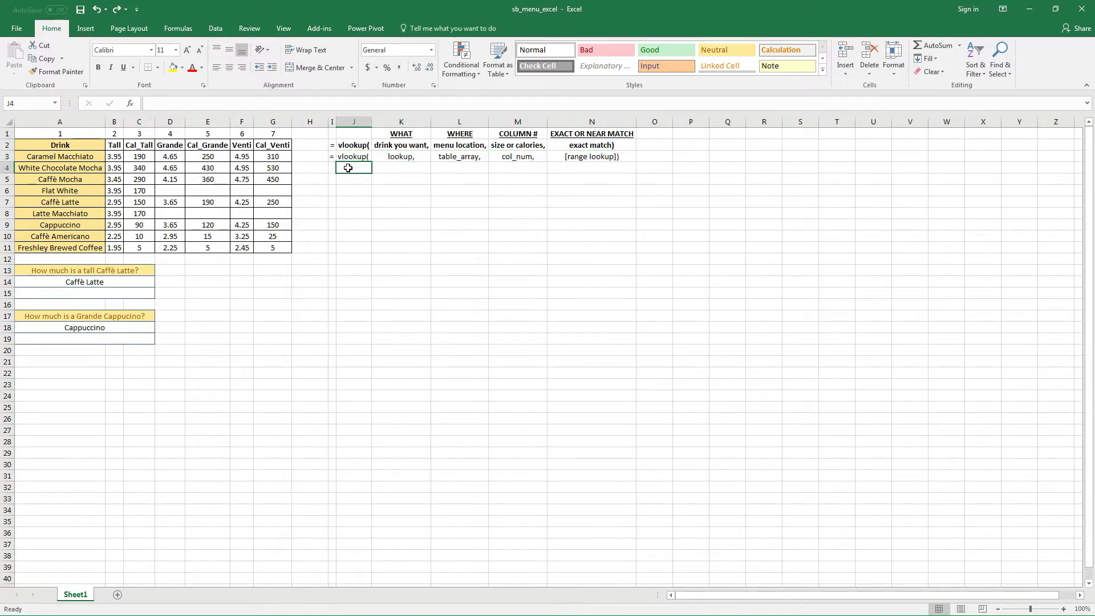
{"action": "type", "text": "=vl"}
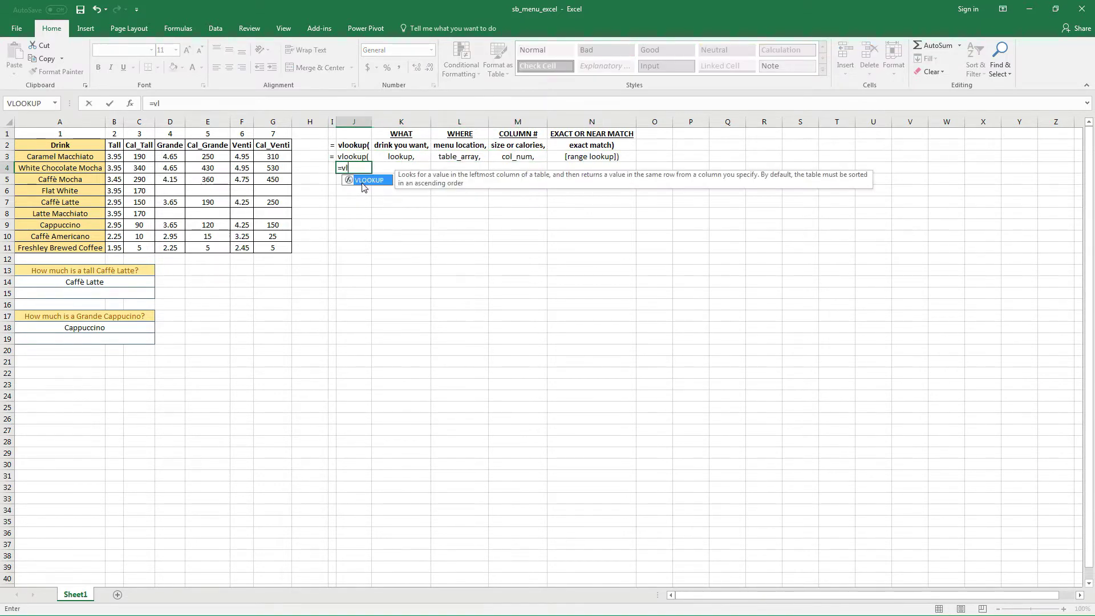
{"action": "key", "text": "Tab"}
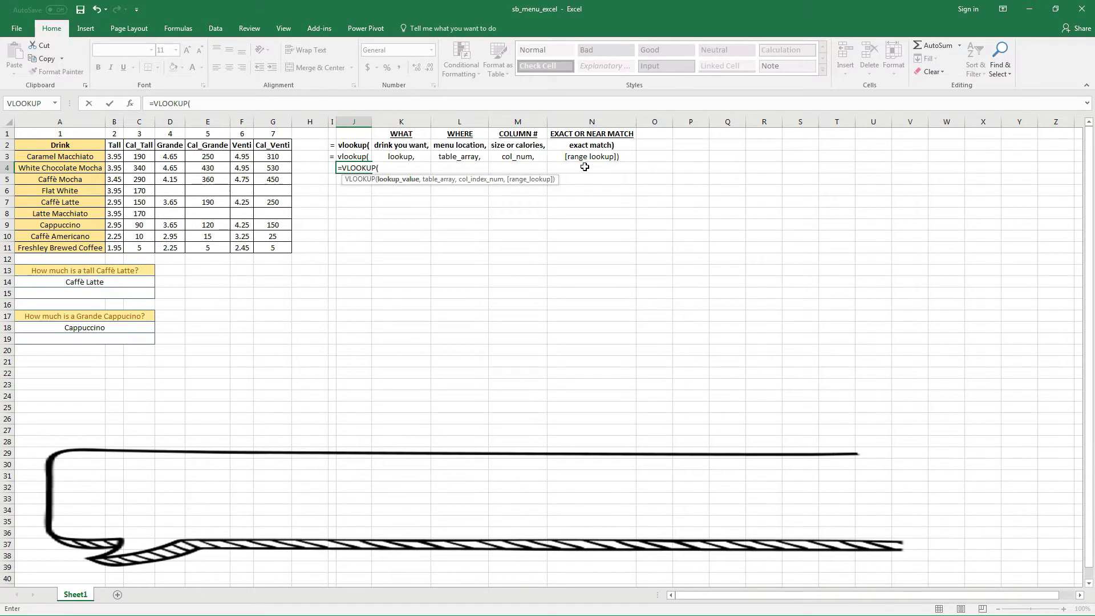
{"action": "key", "text": "BackSpace"}
{"action": "key", "text": "BackSpace"}
{"action": "key", "text": "BackSpace"}
{"action": "key", "text": "BackSpace"}
{"action": "key", "text": "BackSpace"}
{"action": "key", "text": "BackSpace"}
{"action": "key", "text": "BackSpace"}
{"action": "key", "text": "BackSpace"}
{"action": "key", "text": "BackSpace"}
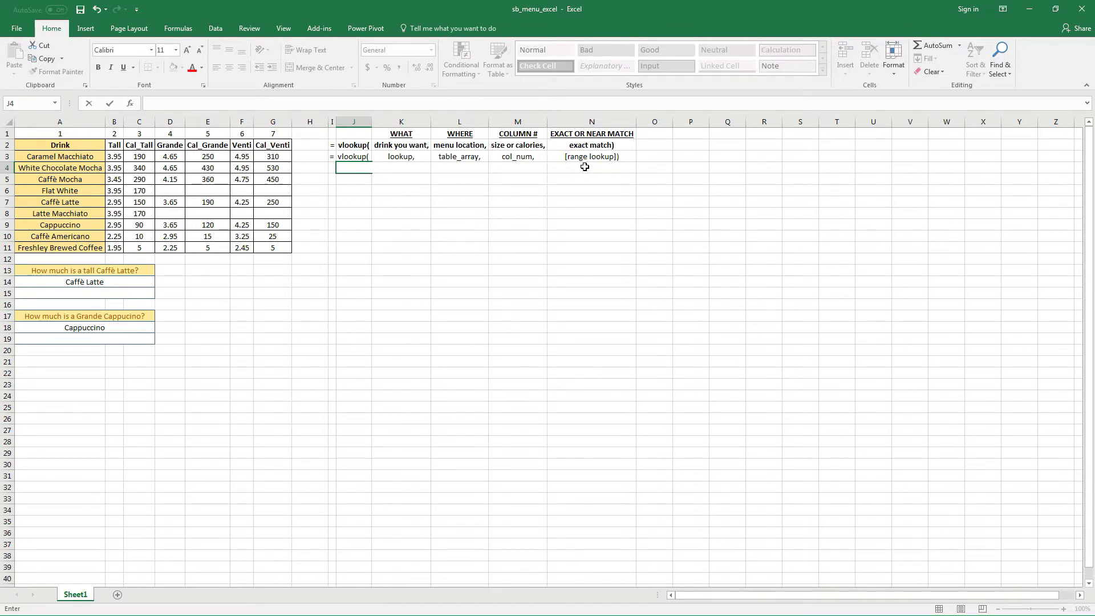
{"action": "left_click", "coordinate": [402, 147]}
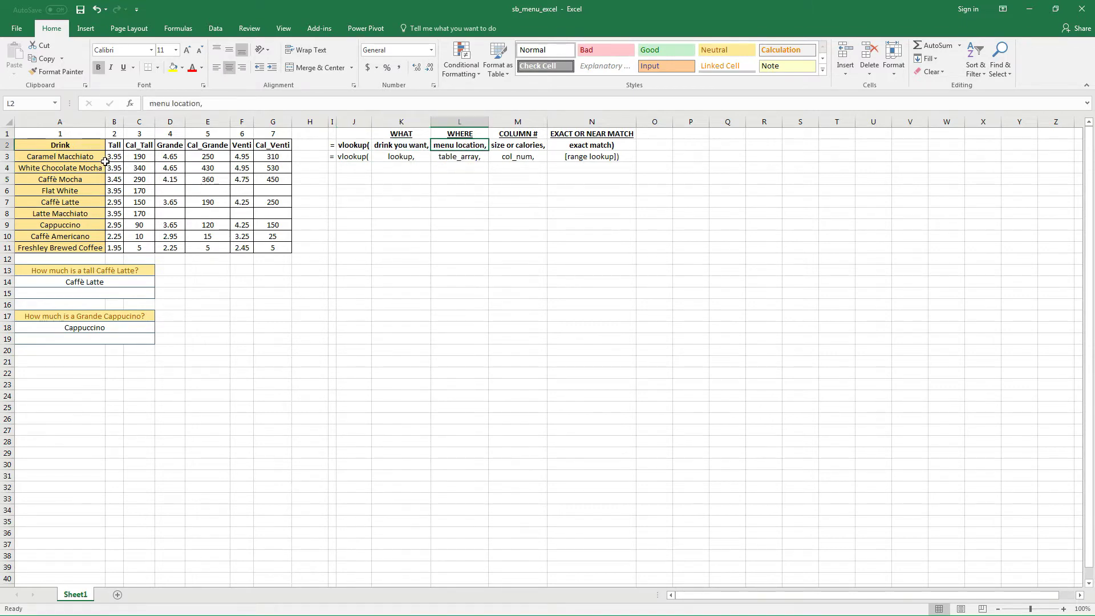
{"action": "left_click", "coordinate": [526, 147]}
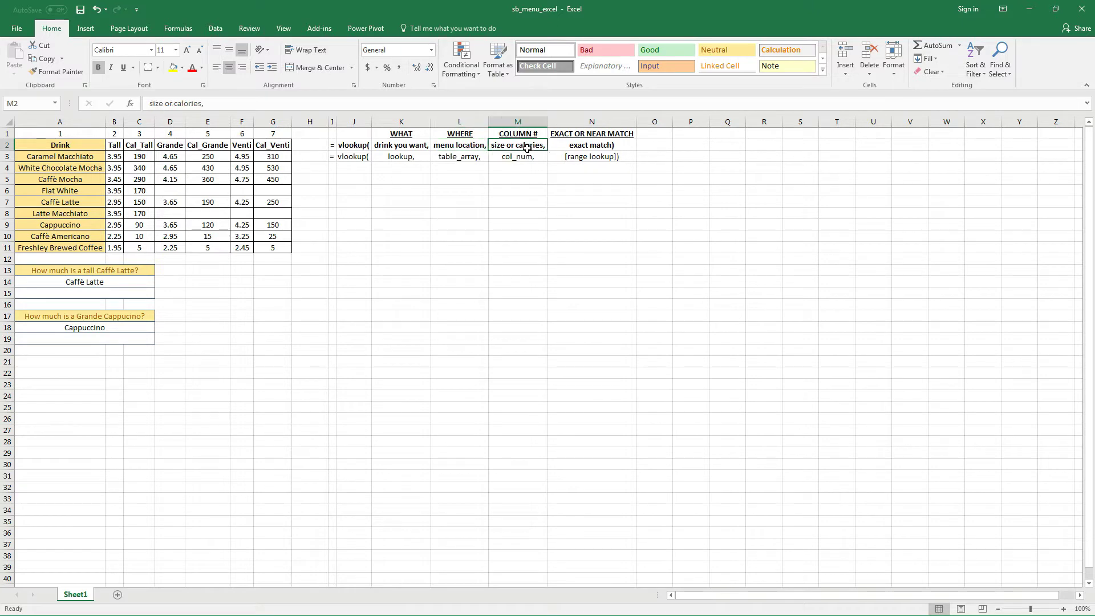
{"action": "left_click_drag", "start_coordinate": [120, 146], "coordinate": [119, 234]}
{"action": "left_click_drag", "start_coordinate": [139, 156], "coordinate": [149, 249]}
{"action": "left_click", "coordinate": [170, 156]}
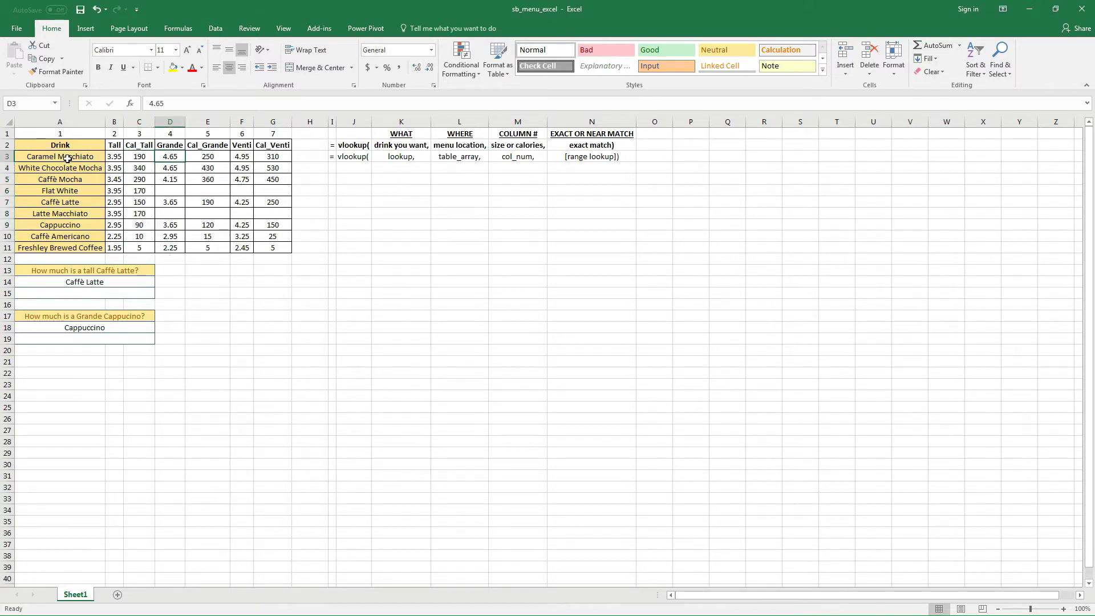
{"action": "left_click", "coordinate": [592, 149]}
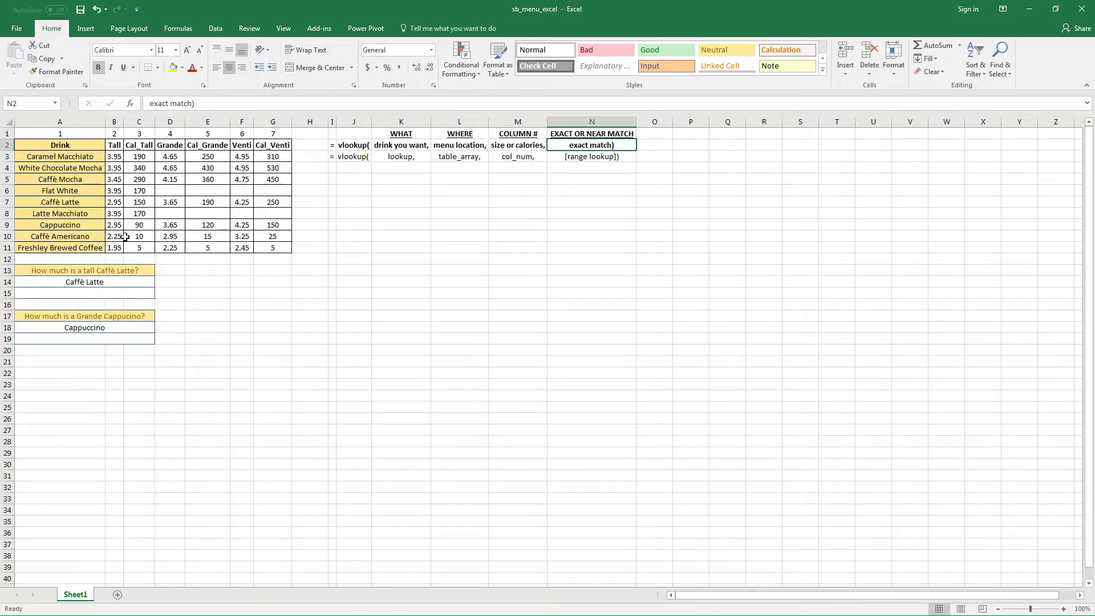
{"action": "left_click", "coordinate": [86, 202]}
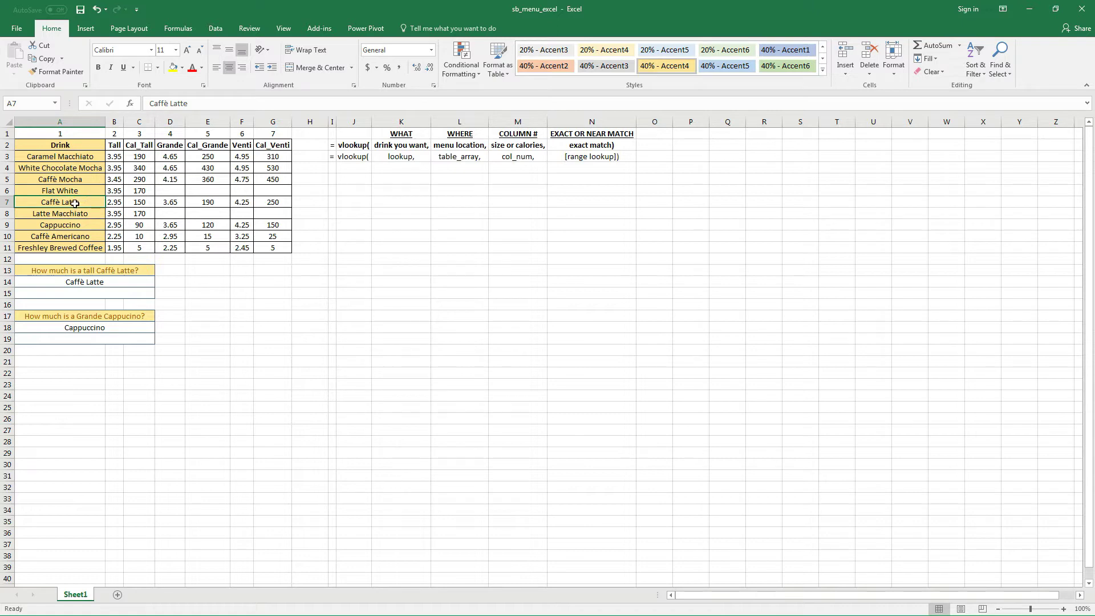
{"action": "double_click", "coordinate": [75, 203]}
{"action": "double_click", "coordinate": [78, 179]}
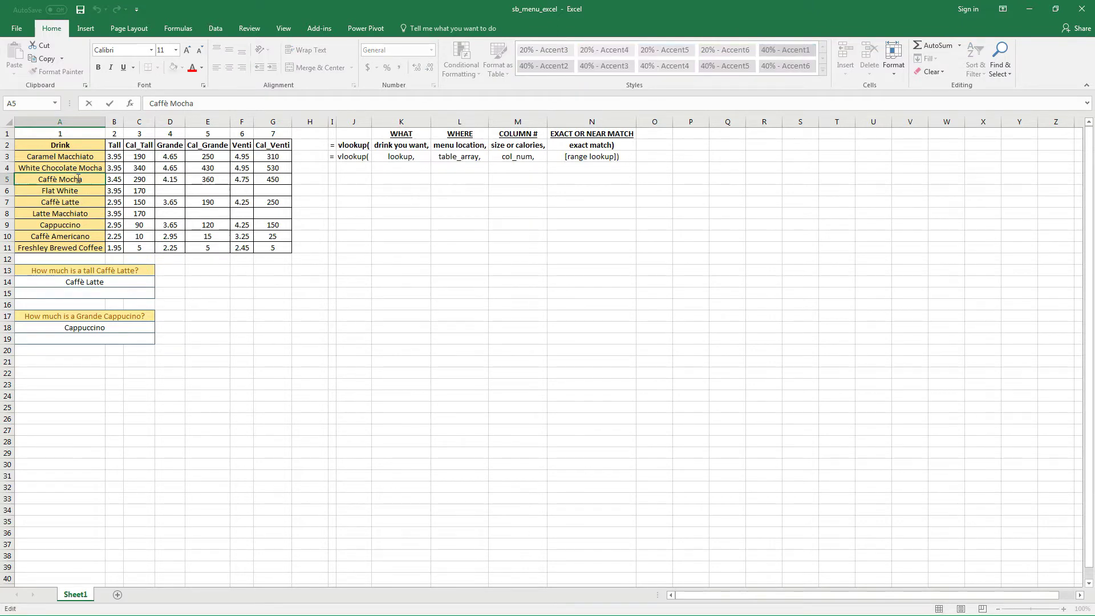
{"action": "double_click", "coordinate": [78, 179]}
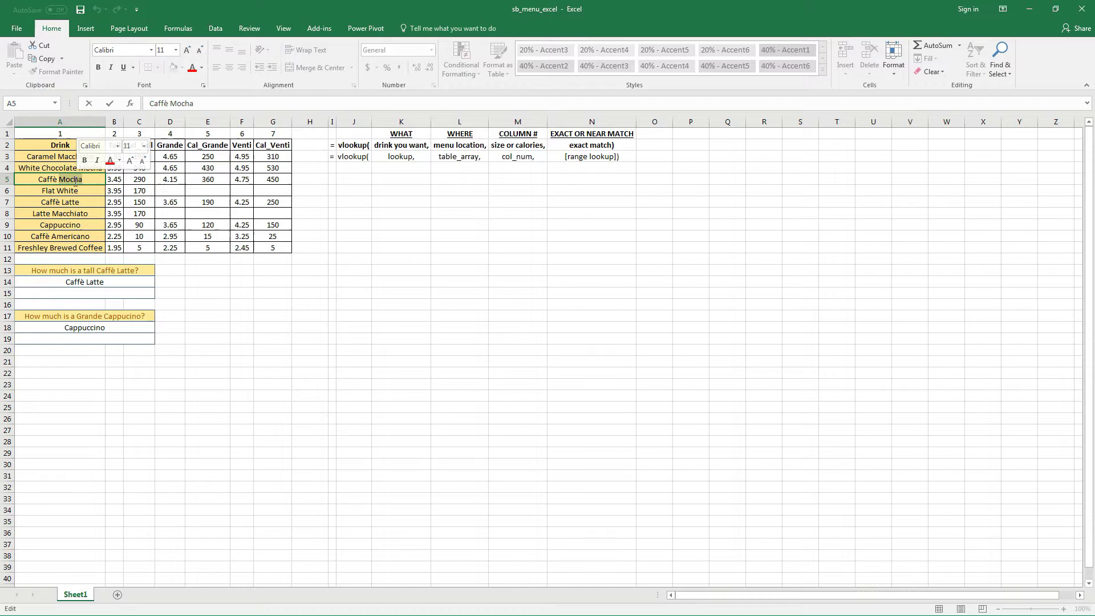
{"action": "key", "text": "Return"}
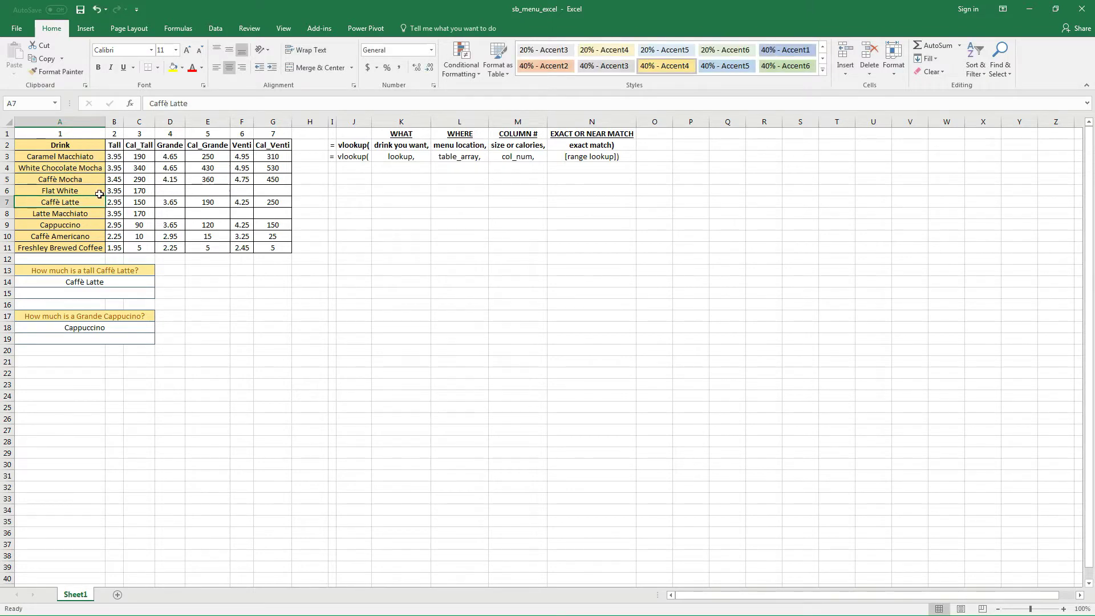
Select the blank answer cell A15 under the tall Caffè Latte question.
{"action": "left_click", "coordinate": [70, 136]}
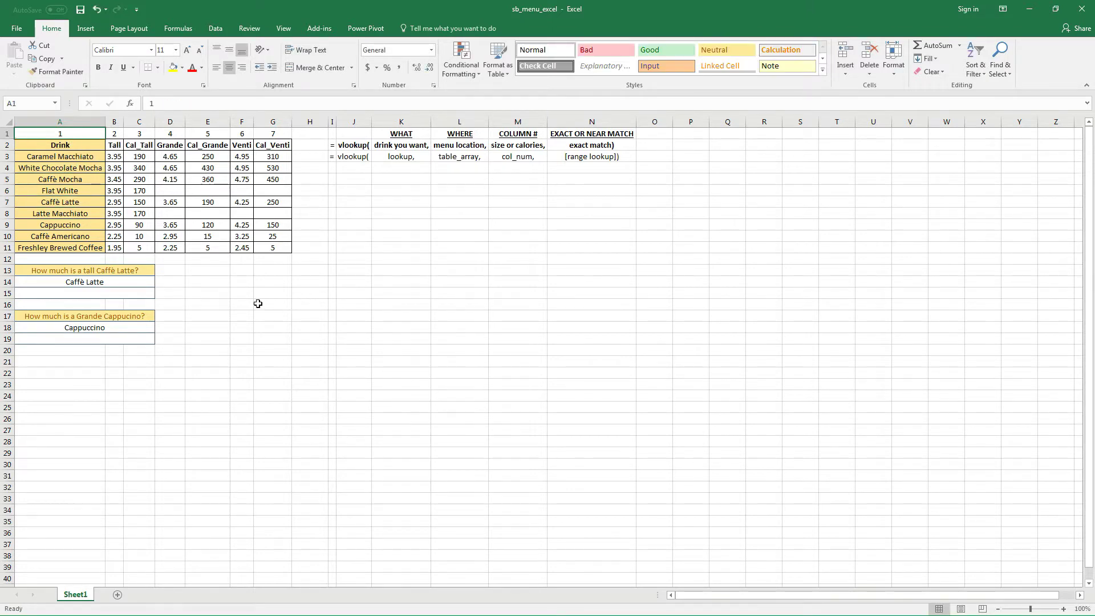
{"action": "left_click", "coordinate": [130, 291]}
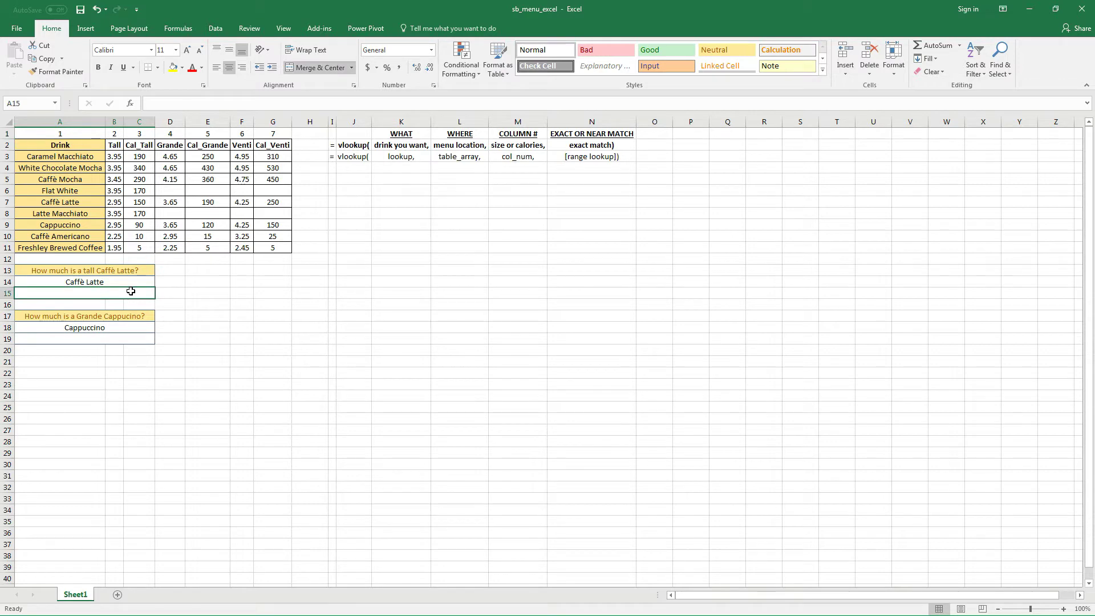
Search Insert Function for 'vl' to list VLOOKUP for cell A15.
{"action": "left_click", "coordinate": [130, 104]}
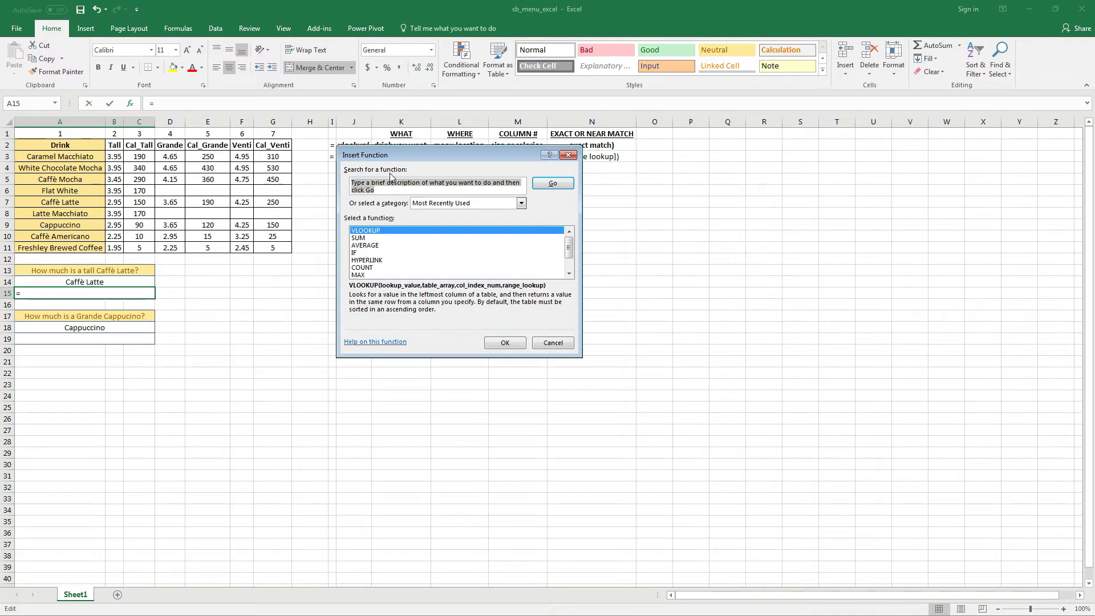
{"action": "type", "text": "vlookup"}
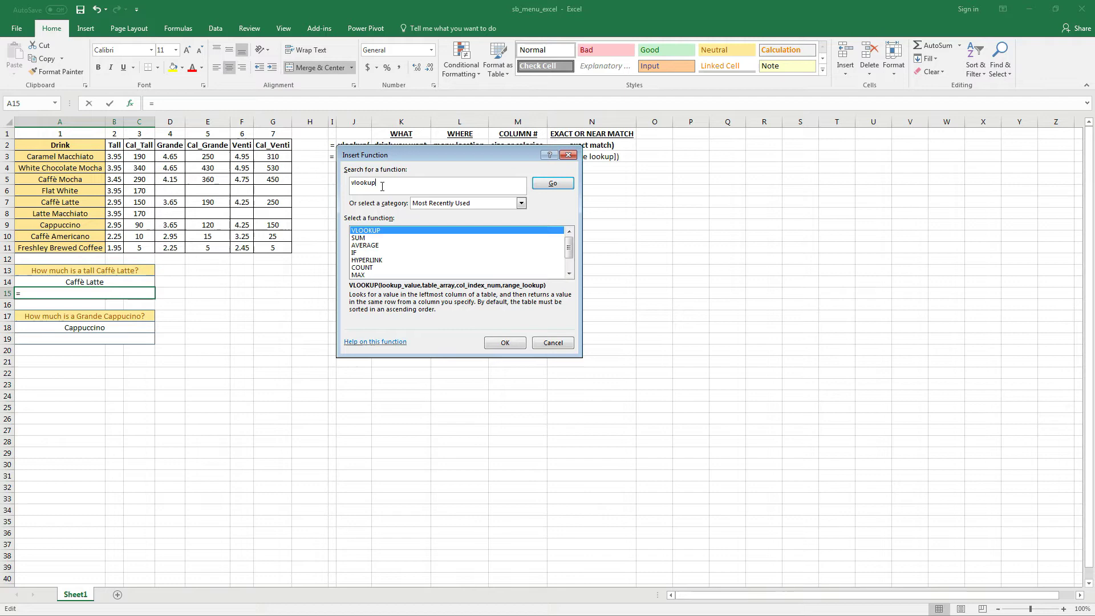
{"action": "left_click", "coordinate": [544, 185]}
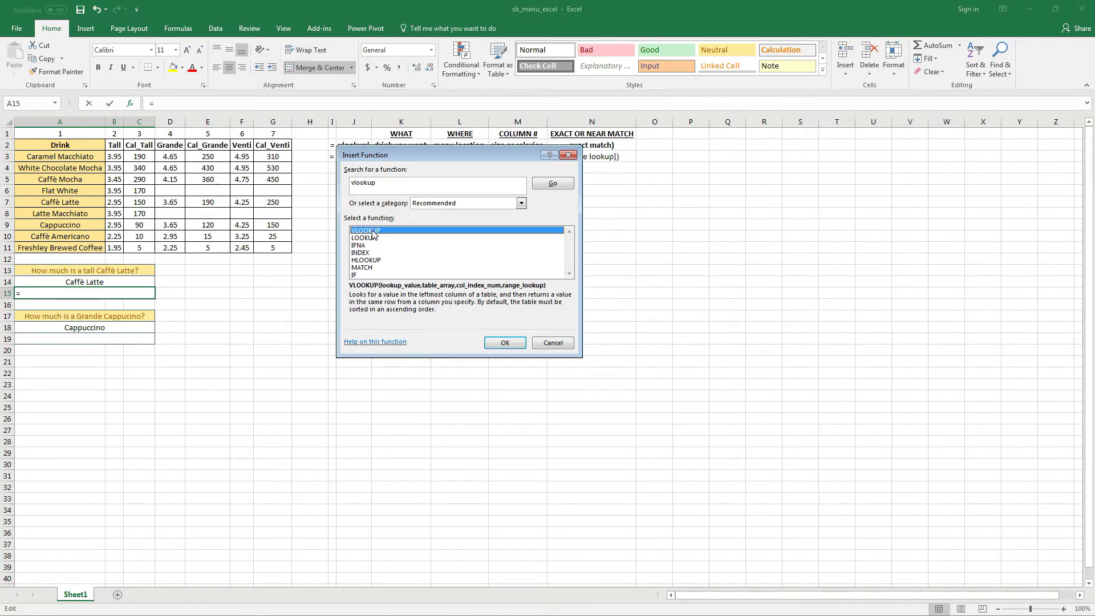
Insert VLOOKUP with Caffè Latte in A14 as lookup value and A2:G11 as the table.
{"action": "left_click", "coordinate": [512, 343]}
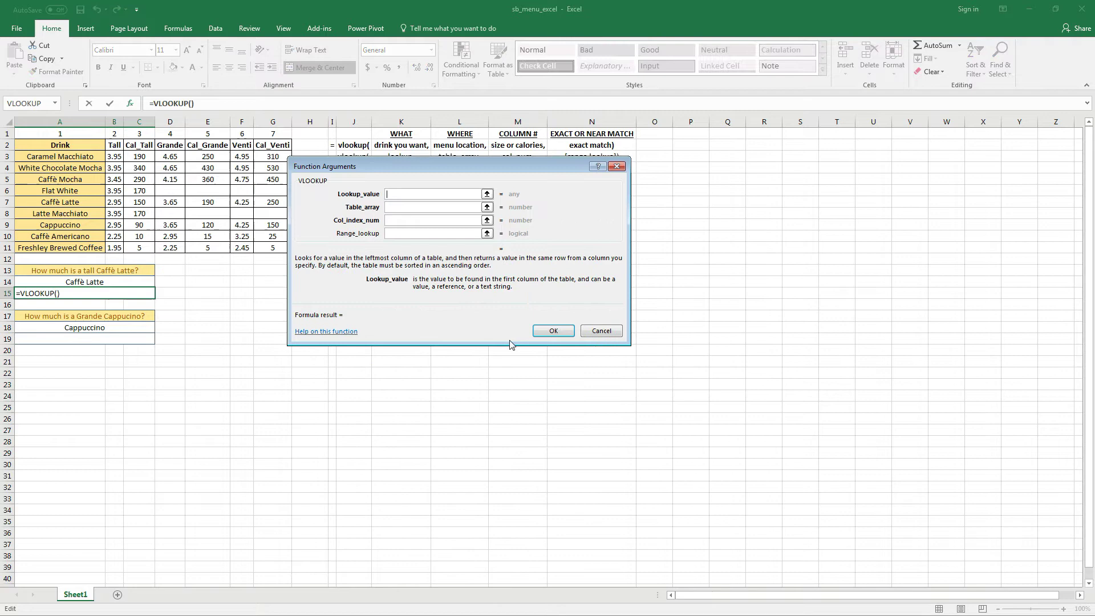
{"action": "left_click_drag", "start_coordinate": [439, 170], "coordinate": [471, 182]}
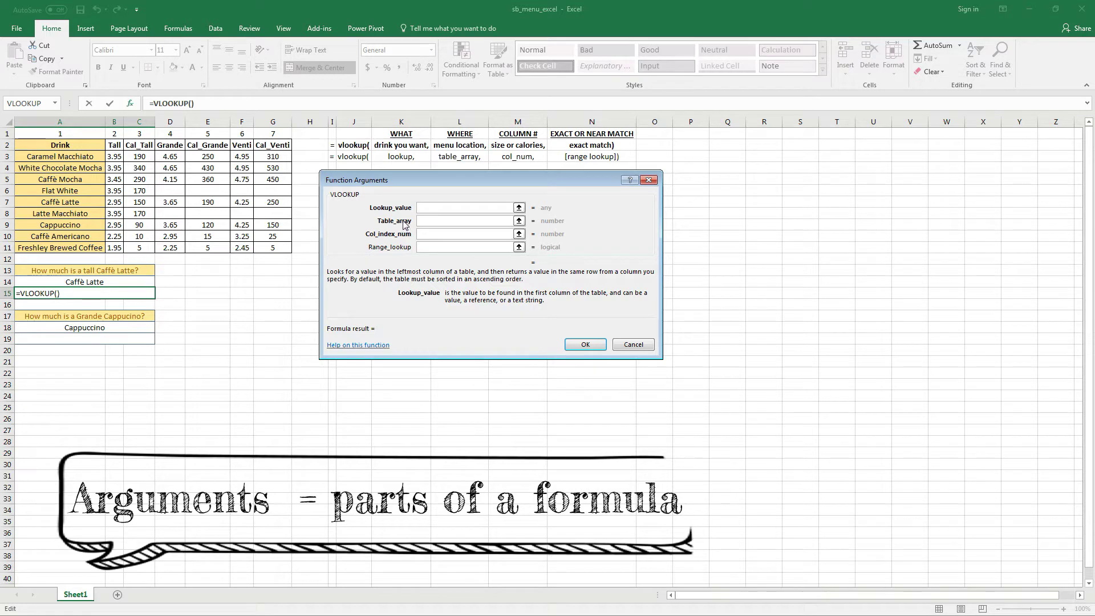
{"action": "left_click_drag", "start_coordinate": [401, 211], "coordinate": [270, 306]}
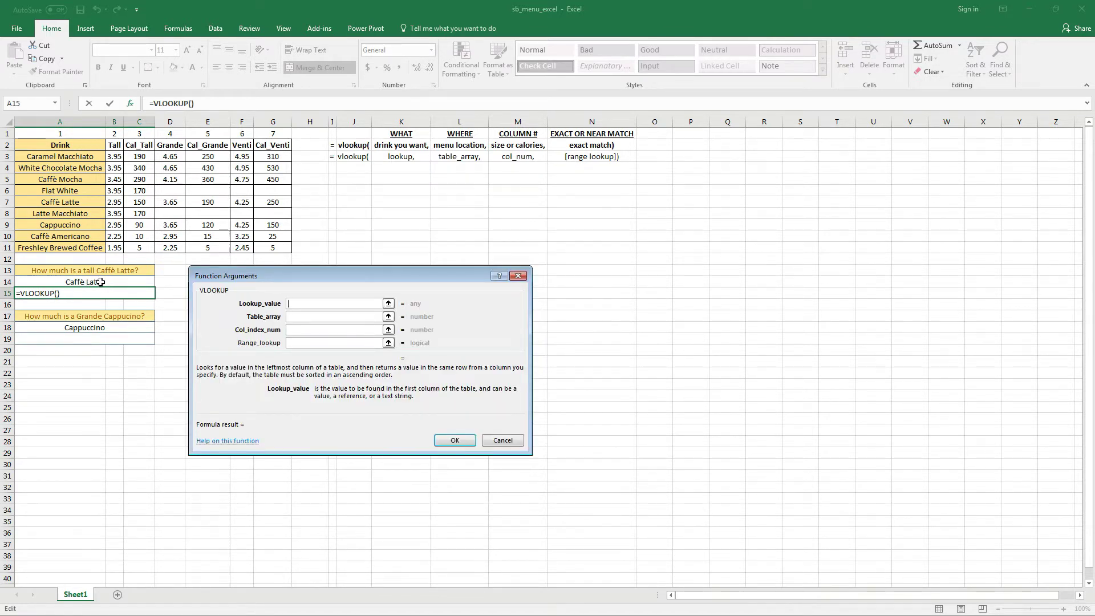
{"action": "left_click", "coordinate": [100, 282]}
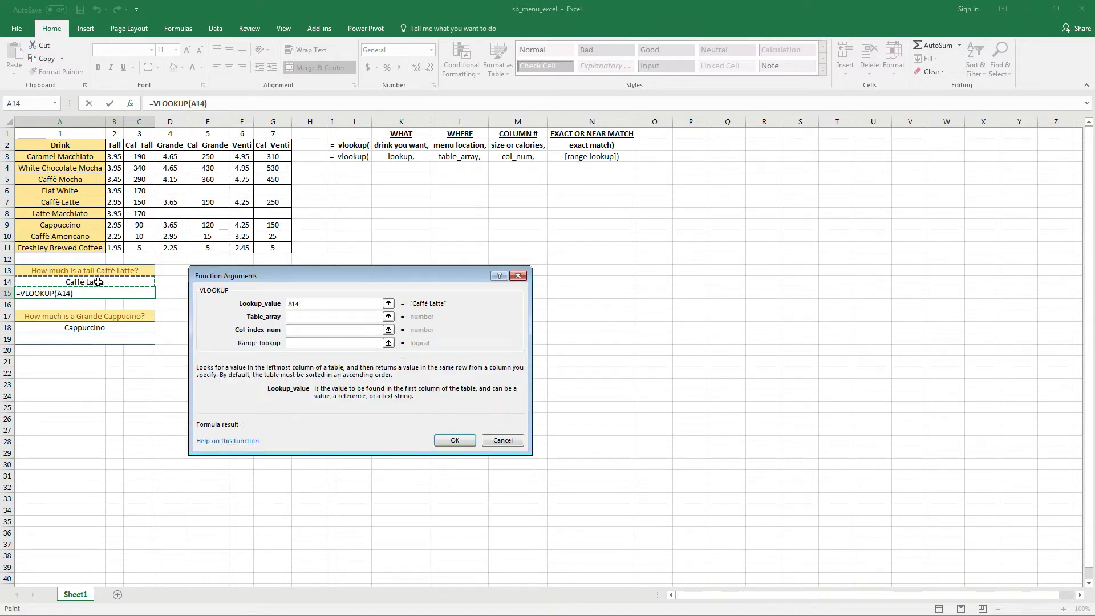
{"action": "left_click", "coordinate": [313, 316]}
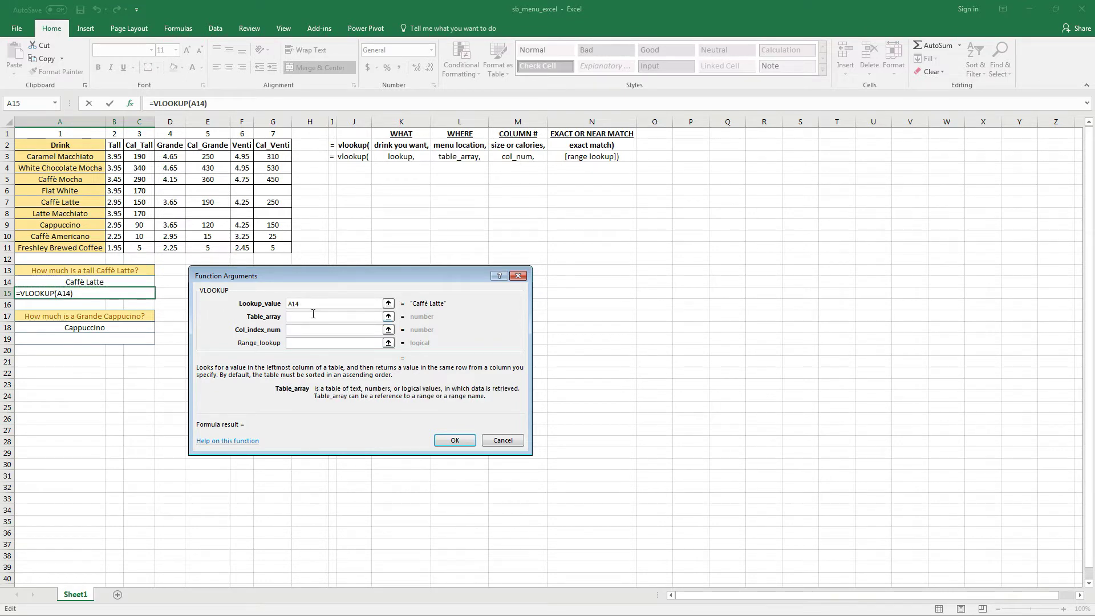
{"action": "left_click_drag", "start_coordinate": [60, 144], "coordinate": [271, 247]}
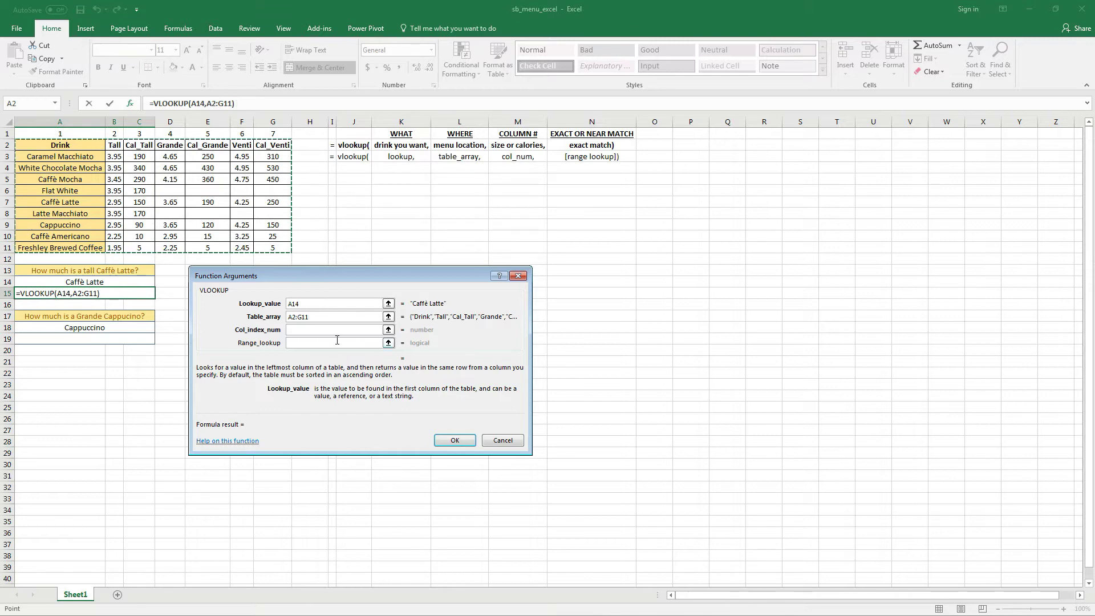
Set column index 2 and a match type of FALSE, then replace it with 0.
{"action": "left_click", "coordinate": [316, 329]}
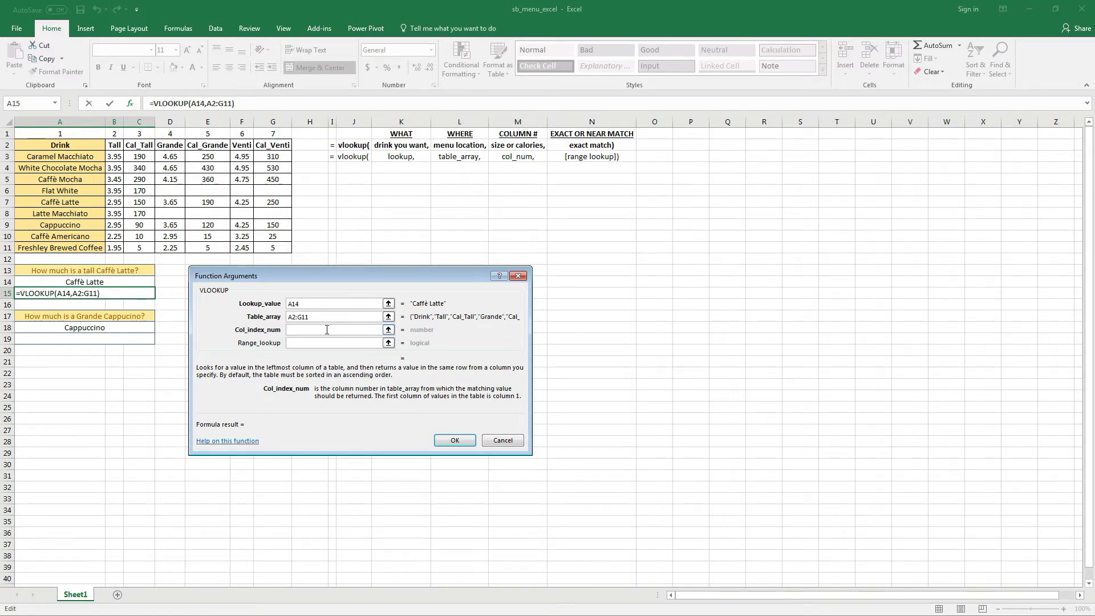
{"action": "type", "text": "2"}
{"action": "key", "text": "Tab"}
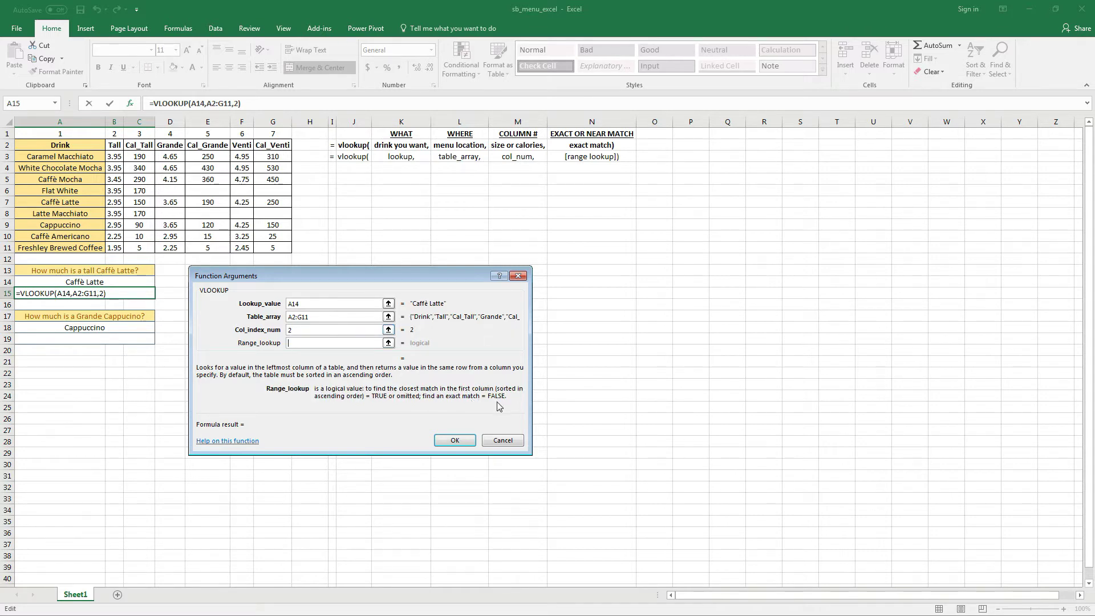
{"action": "type", "text": "False"}
{"action": "key", "text": "BackSpace"}
{"action": "key", "text": "BackSpace"}
{"action": "key", "text": "BackSpace"}
{"action": "key", "text": "BackSpace"}
{"action": "key", "text": "BackSpace"}
{"action": "type", "text": "FALSE"}
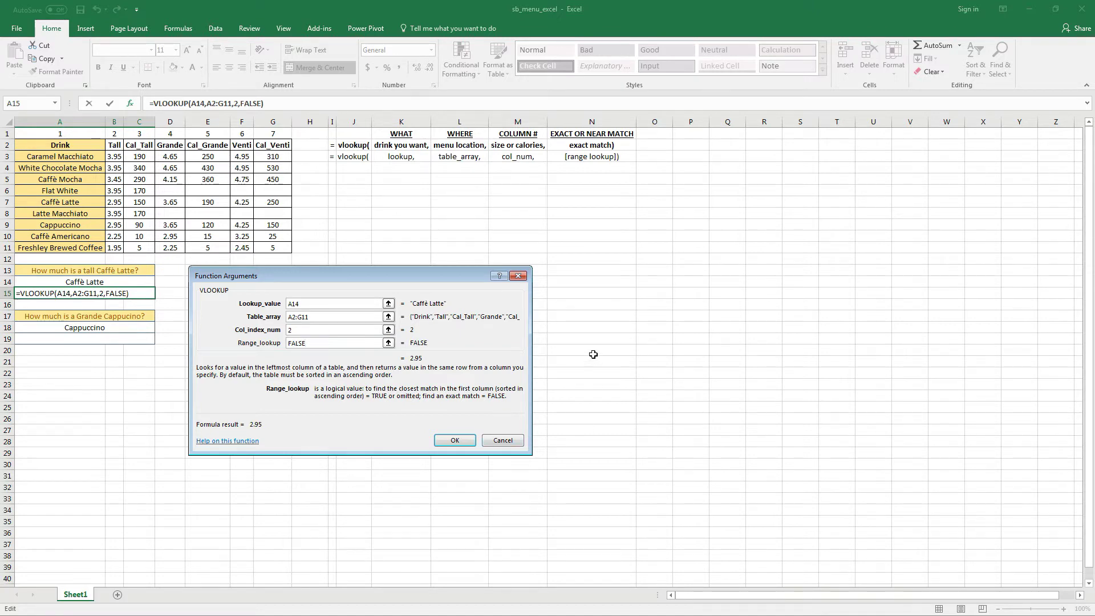
{"action": "double_click", "coordinate": [302, 344]}
{"action": "type", "text": "0"}
{"action": "key", "text": "Tab"}
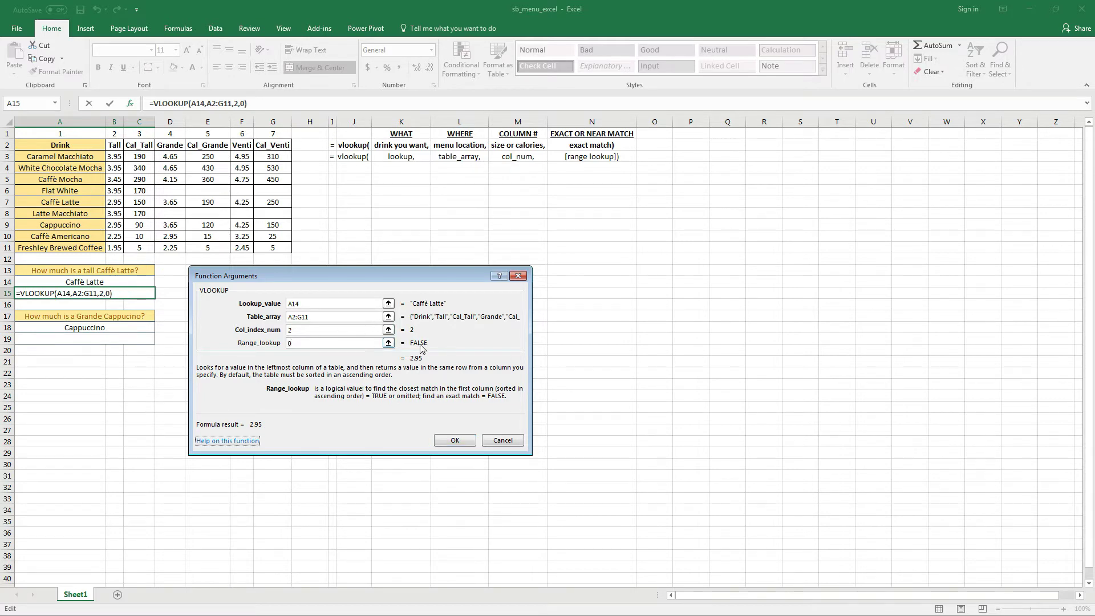
Briefly try 1 as the match type for approximate match, then restore 0.
{"action": "left_click", "coordinate": [313, 342]}
{"action": "key", "text": "BackSpace"}
{"action": "type", "text": "1"}
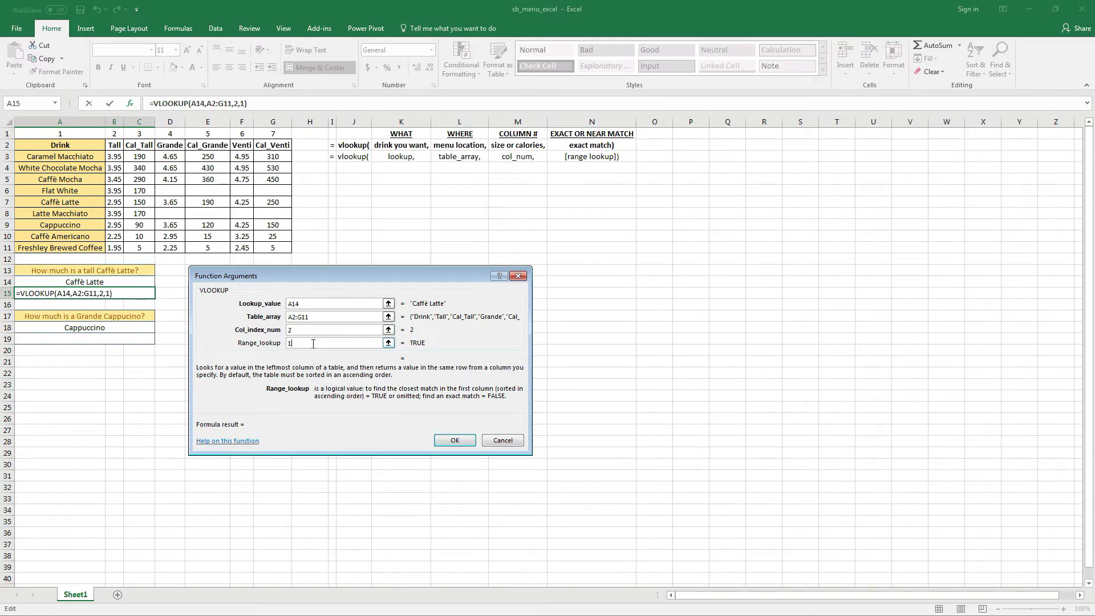
{"action": "key", "text": "BackSpace"}
{"action": "type", "text": "0"}
Confirm the VLOOKUP so A15 shows 2.95, check the Caffè Latte row, and select A19.
{"action": "left_click", "coordinate": [455, 440]}
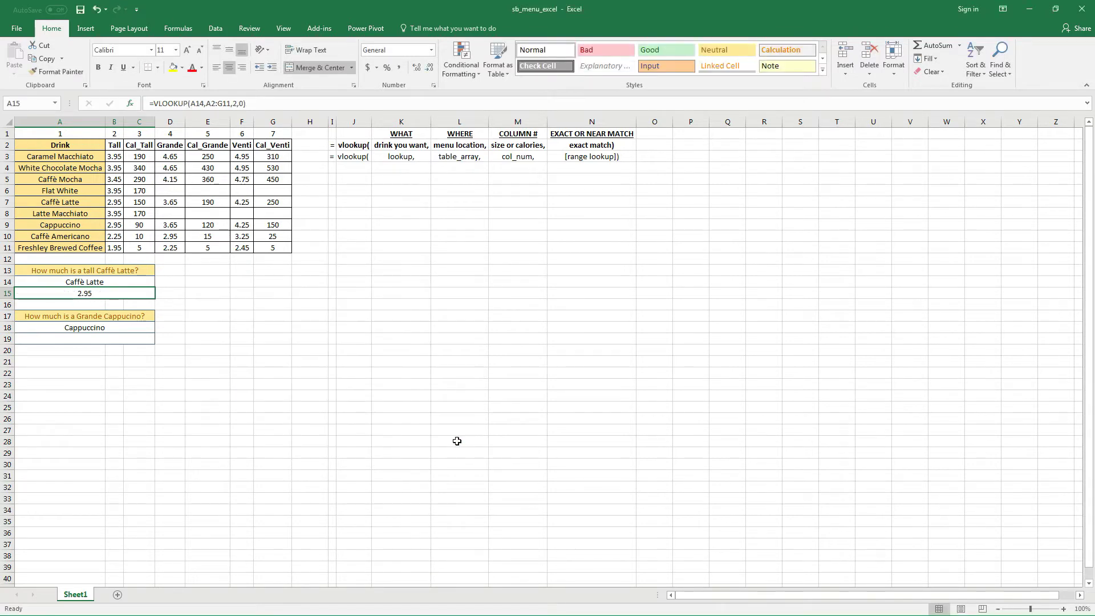
{"action": "left_click", "coordinate": [7, 202]}
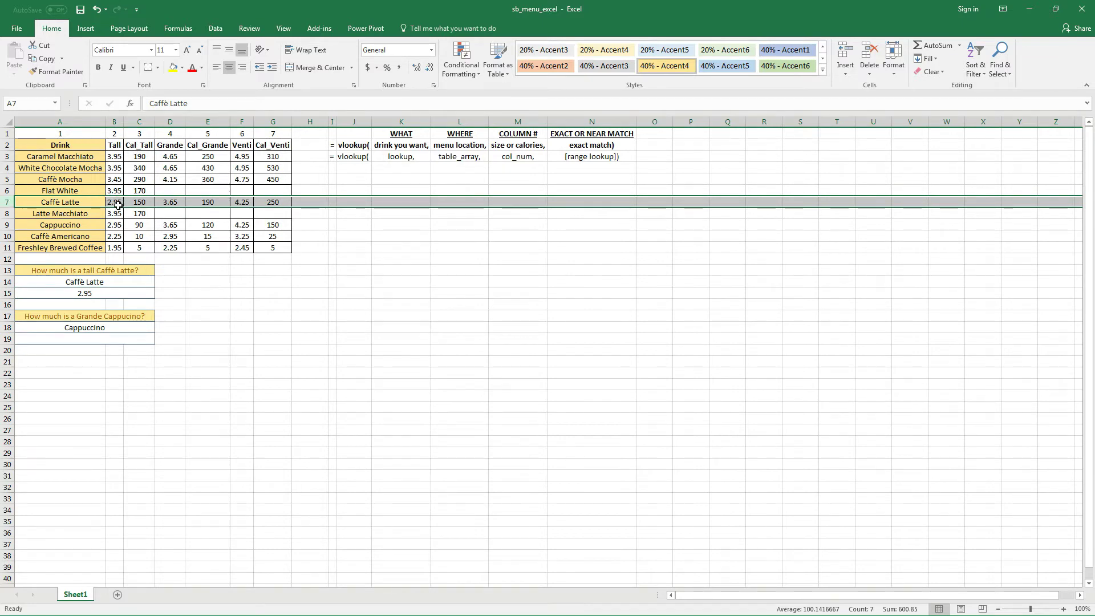
{"action": "left_click", "coordinate": [99, 338]}
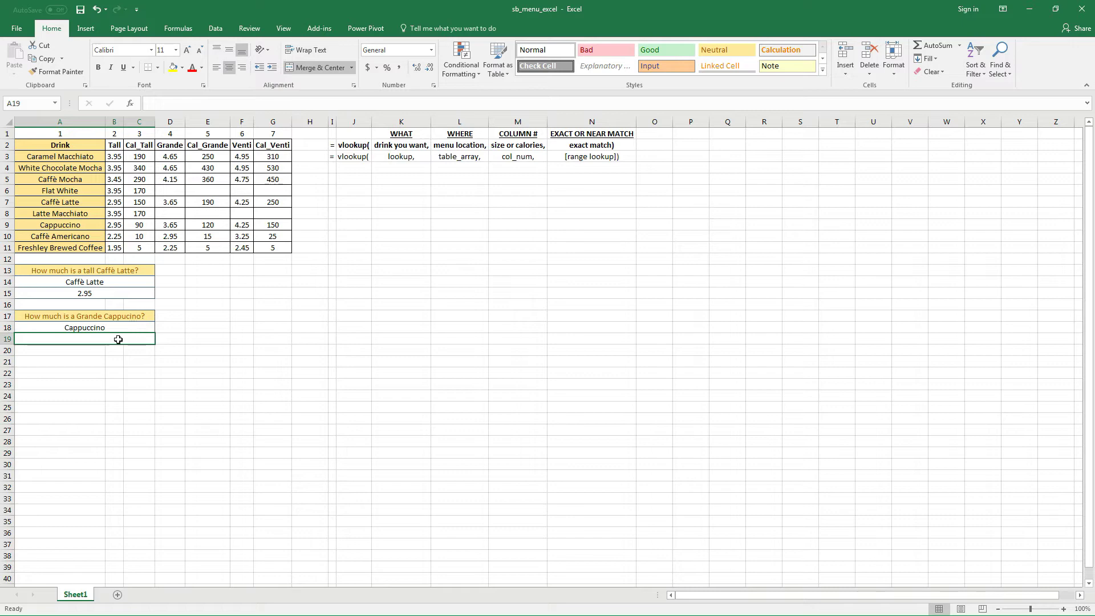
Start =VLOOKUP( in A19 with Cappuccino in A18 as the lookup value.
{"action": "type", "text": "="}
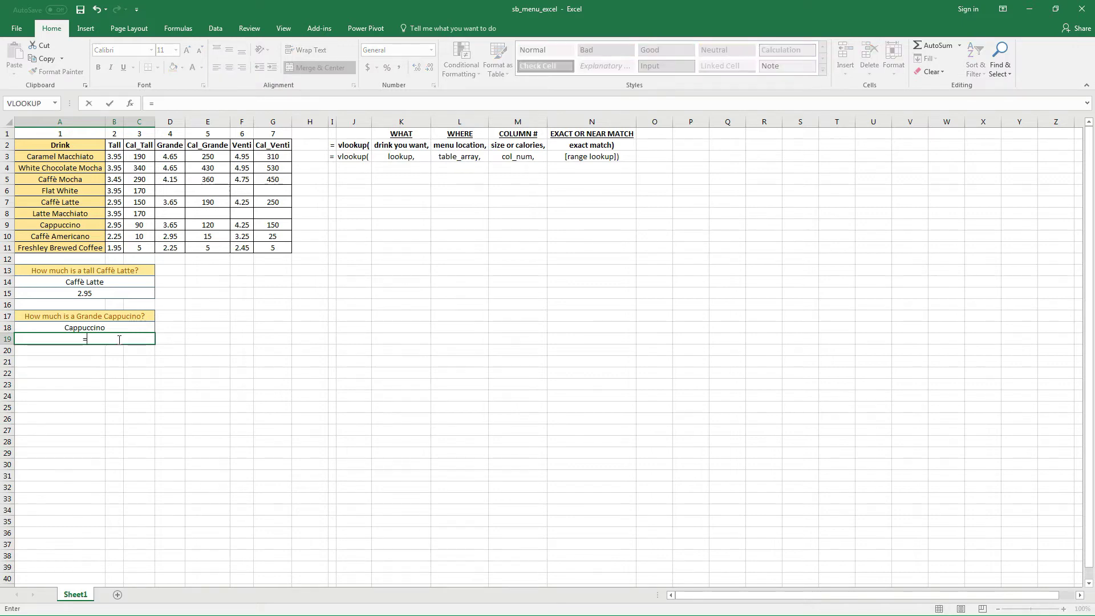
{"action": "type", "text": "vl"}
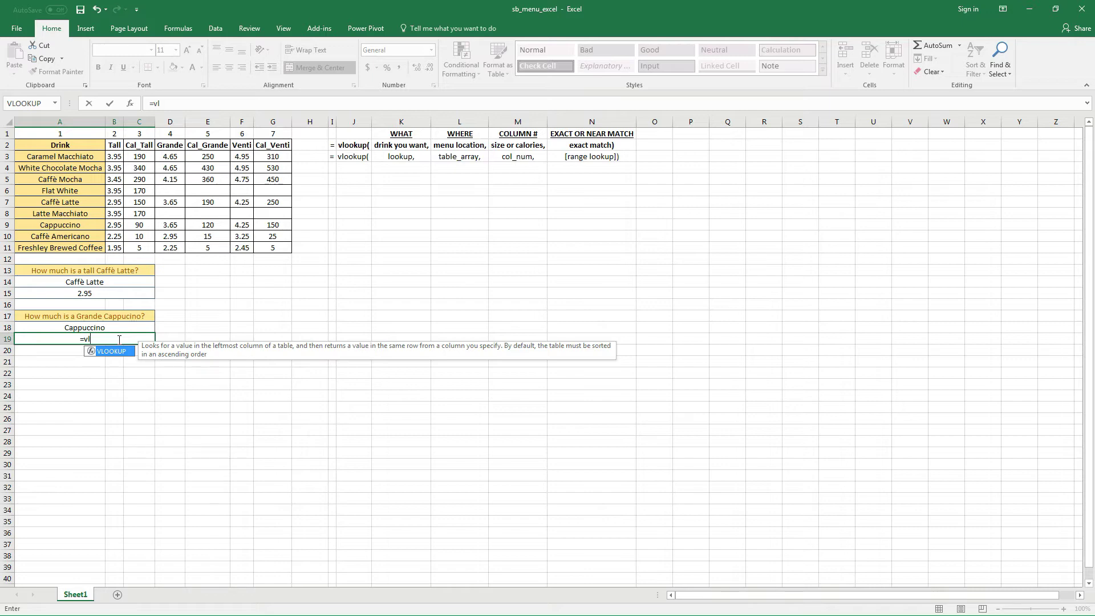
{"action": "key", "text": "Tab"}
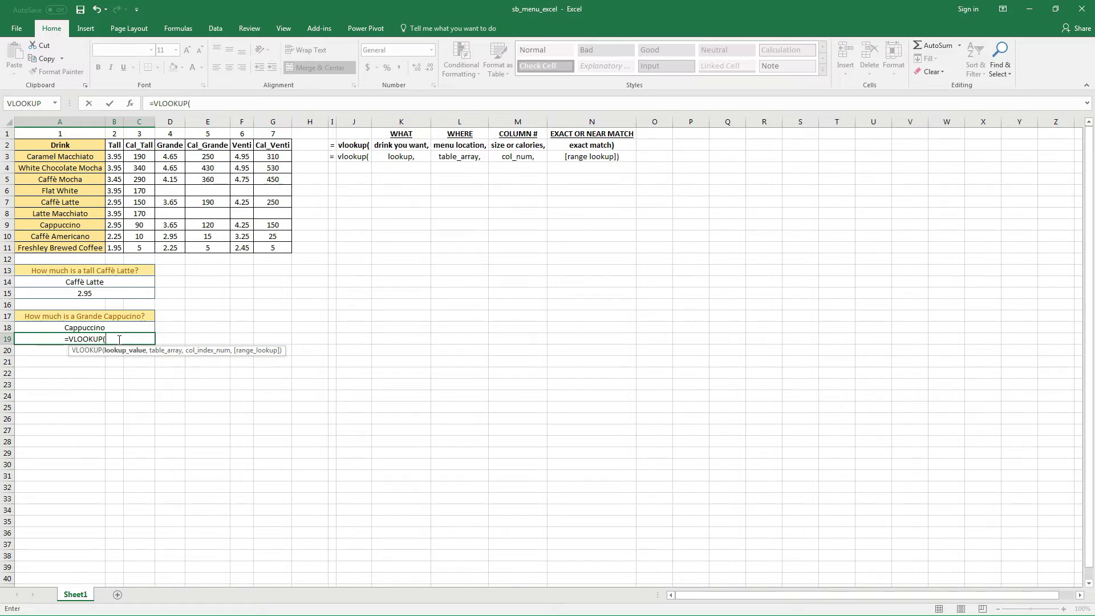
{"action": "left_click", "coordinate": [85, 328]}
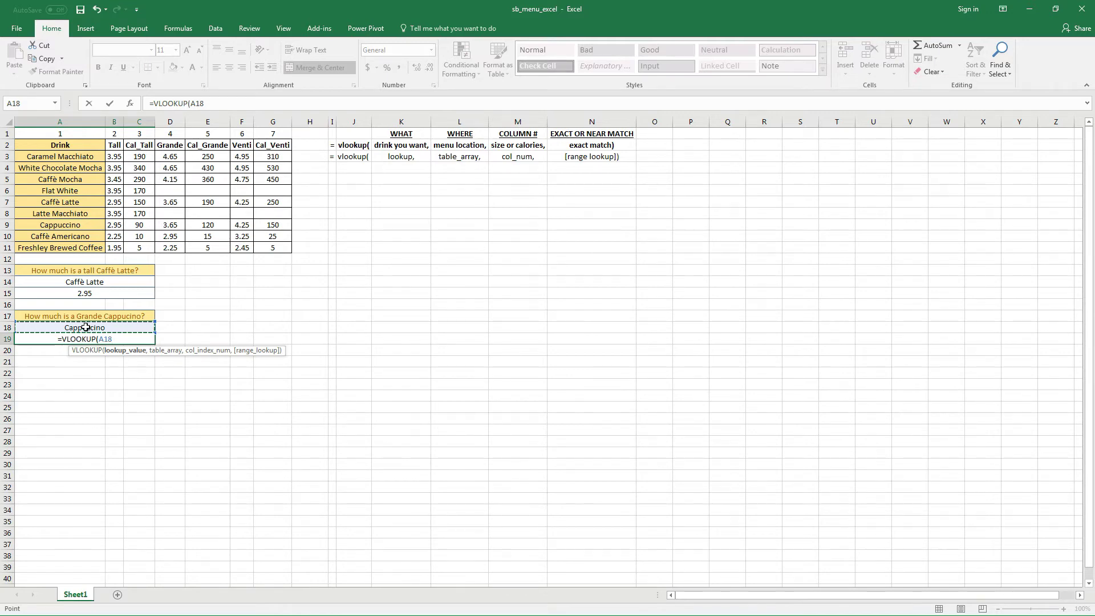
{"action": "type", "text": ","}
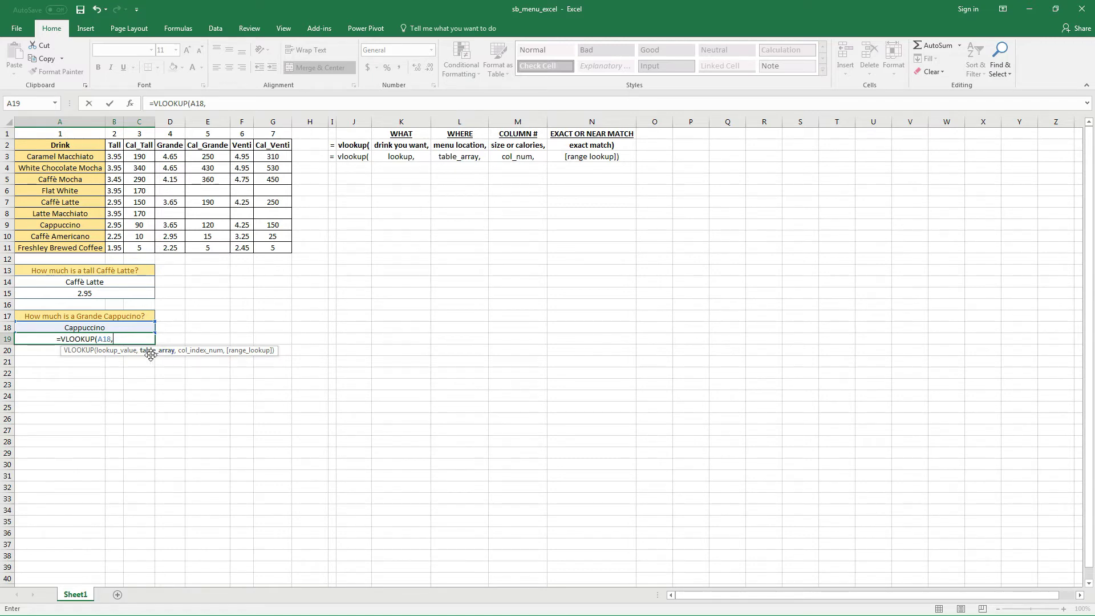
{"action": "key", "text": "BackSpace"}
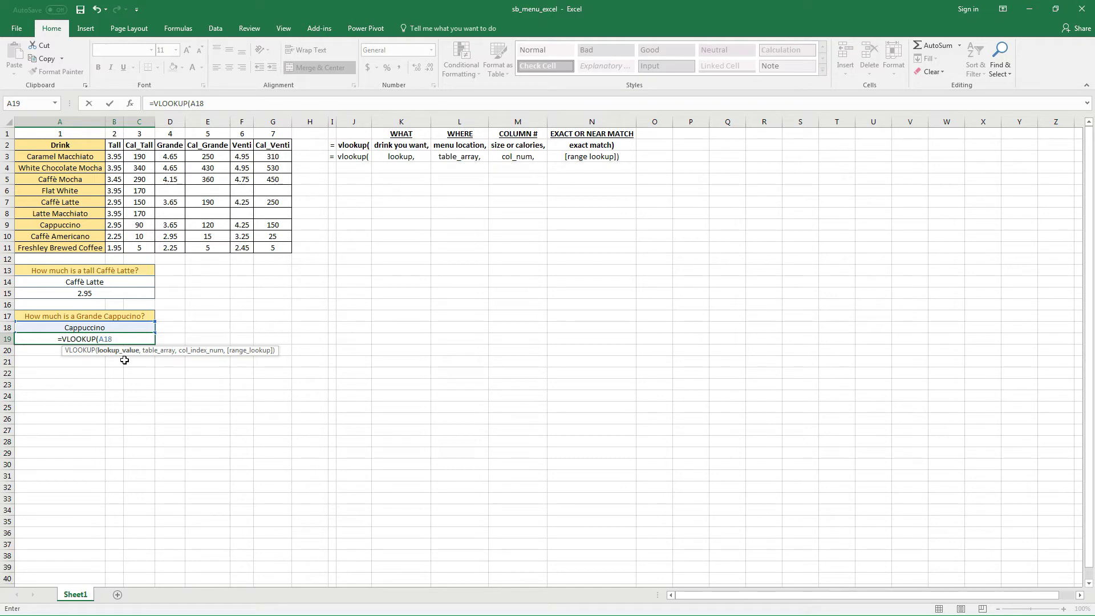
{"action": "type", "text": ","}
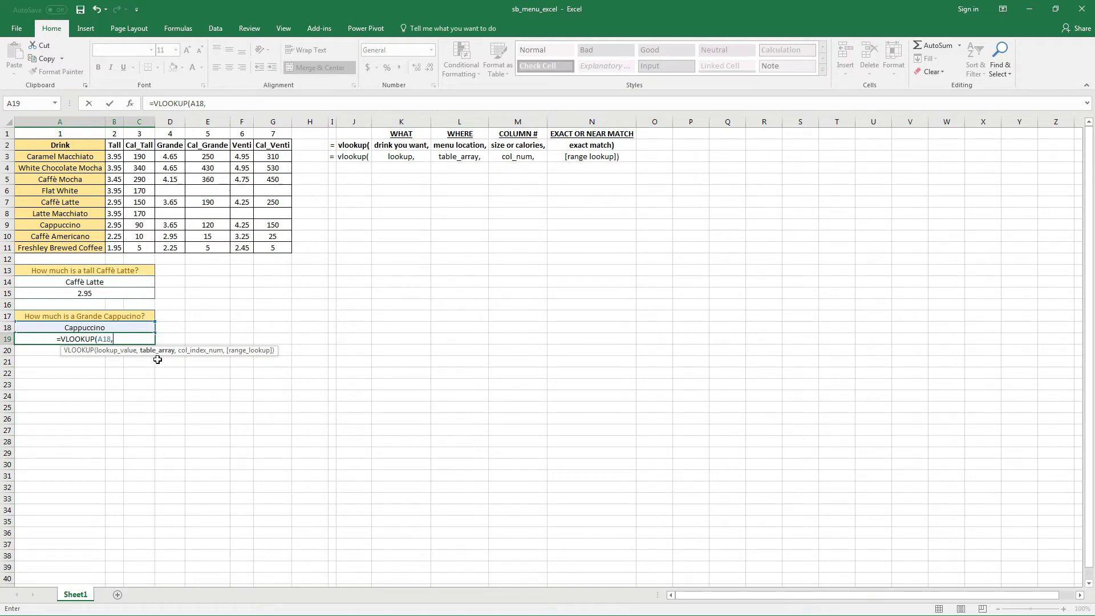
Finish A19's formula with table A2:G11, column 4 and FALSE for exact match.
{"action": "left_click_drag", "start_coordinate": [69, 146], "coordinate": [268, 254]}
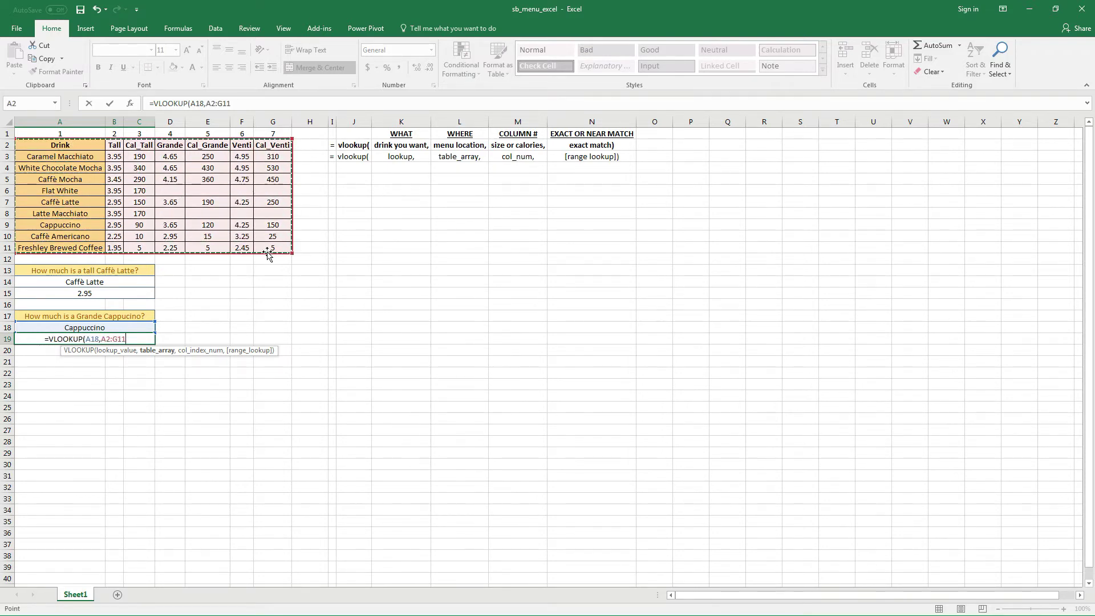
{"action": "type", "text": ","}
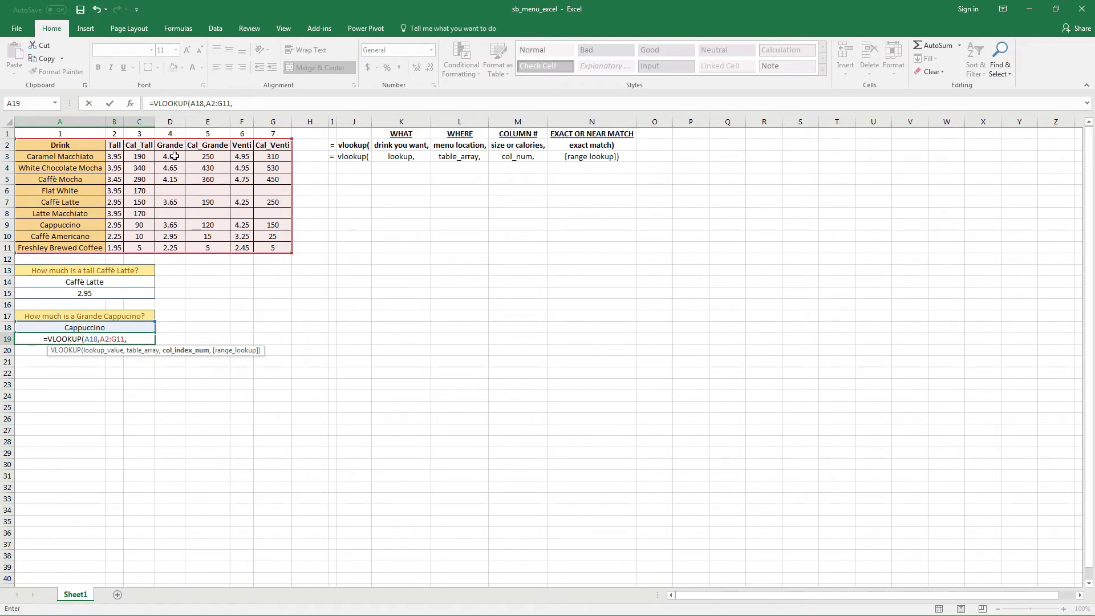
{"action": "type", "text": "4"}
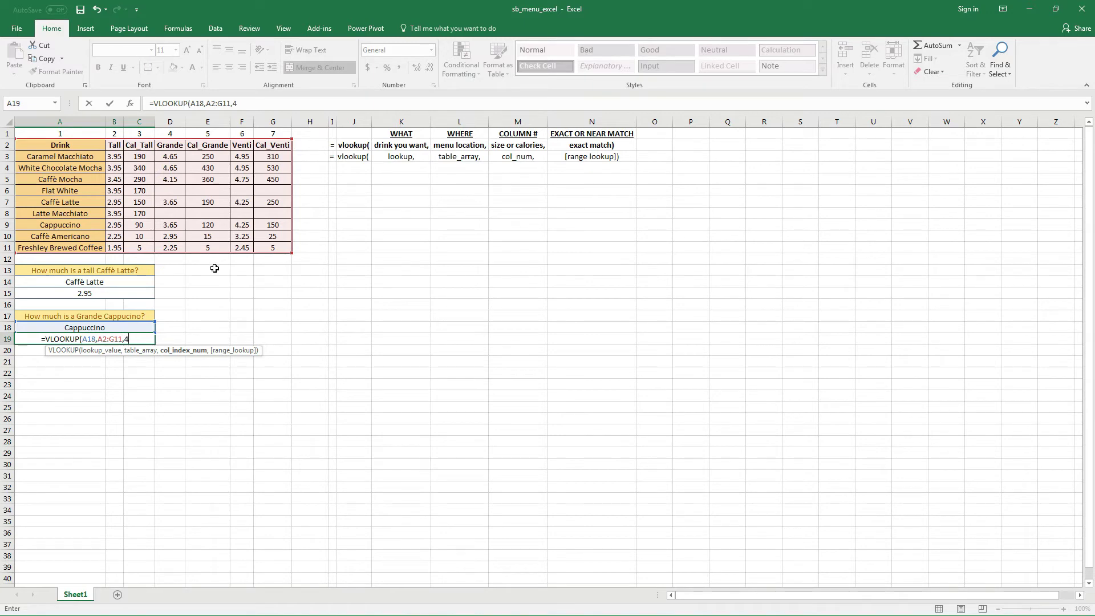
{"action": "type", "text": ","}
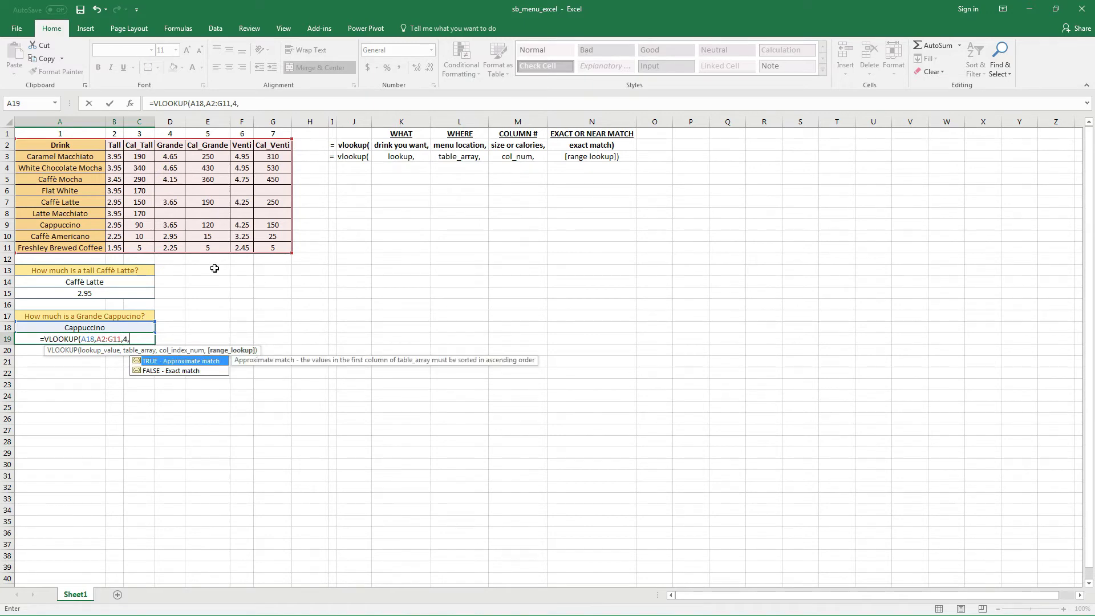
{"action": "double_click", "coordinate": [167, 371]}
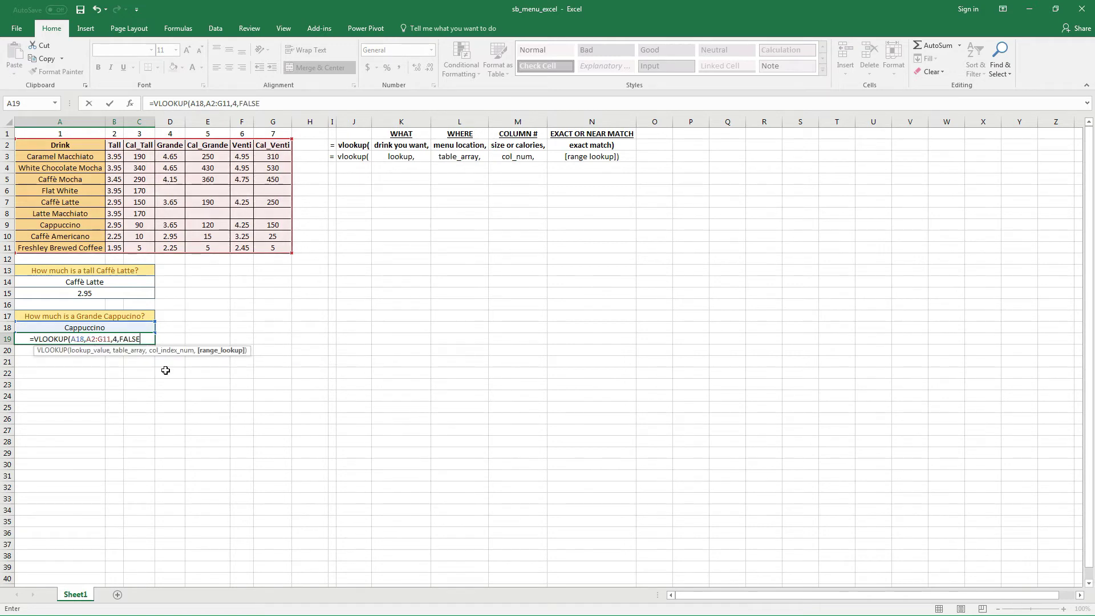
{"action": "key", "text": "BackSpace"}
{"action": "key", "text": "BackSpace"}
{"action": "key", "text": "BackSpace"}
{"action": "key", "text": "BackSpace"}
{"action": "key", "text": "BackSpace"}
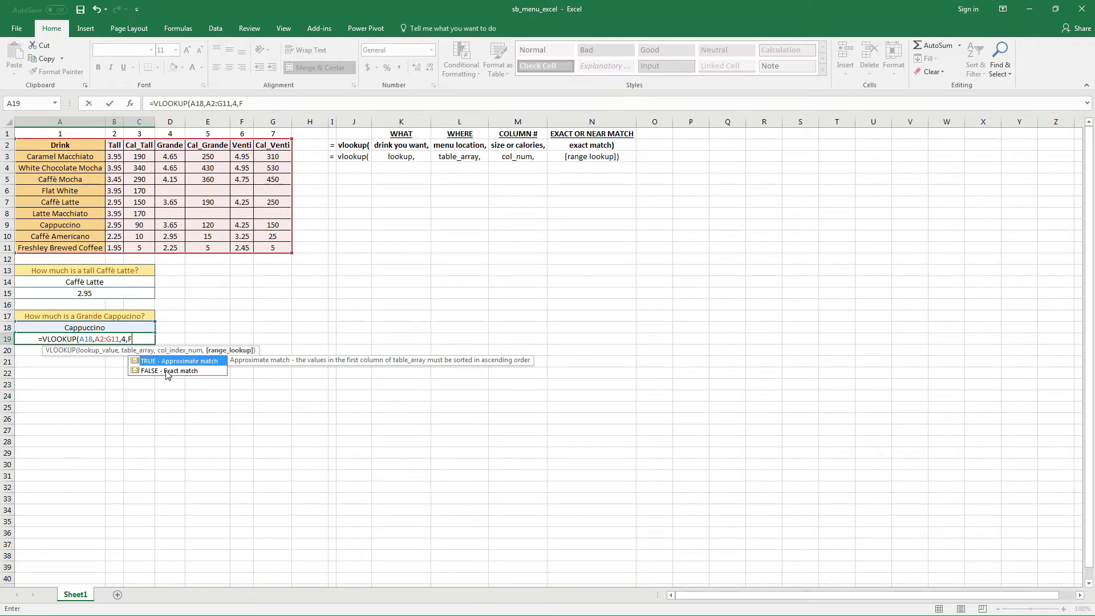
{"action": "type", "text": "0"}
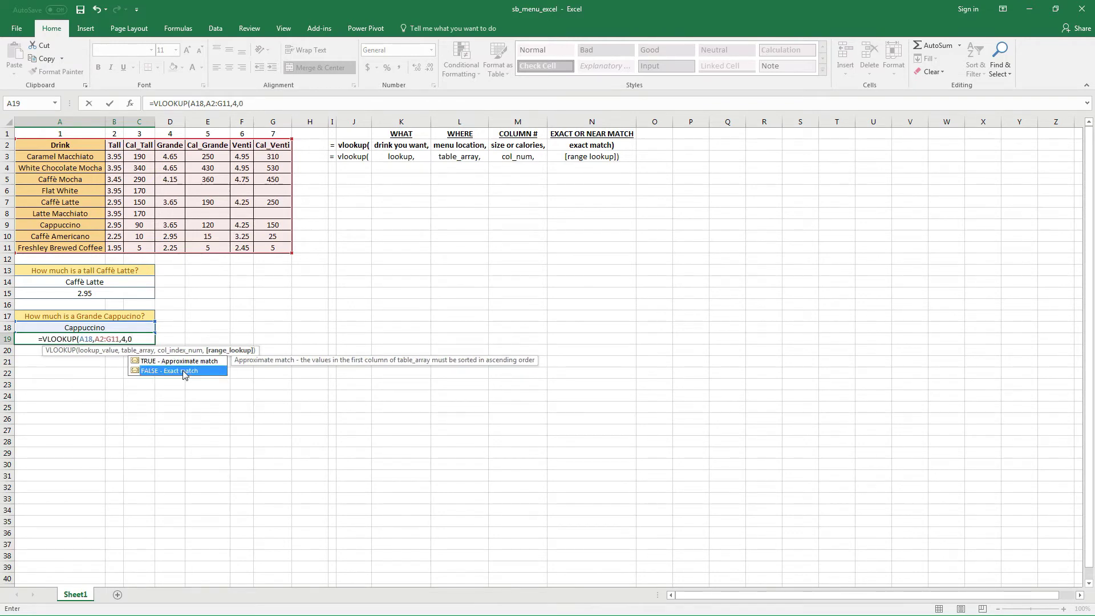
{"action": "double_click", "coordinate": [184, 371]}
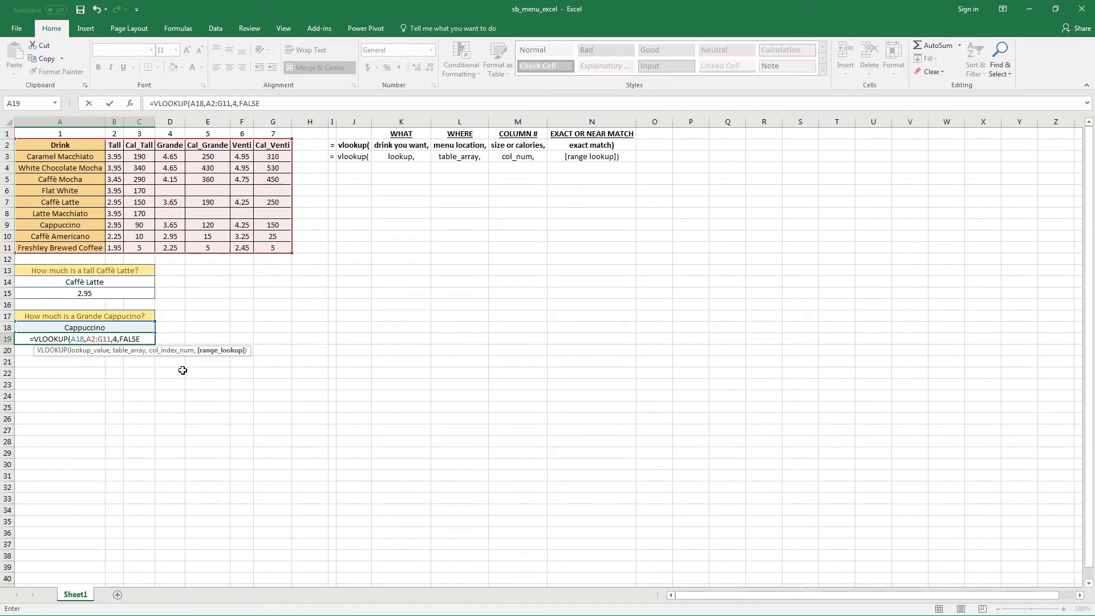
{"action": "type", "text": ")"}
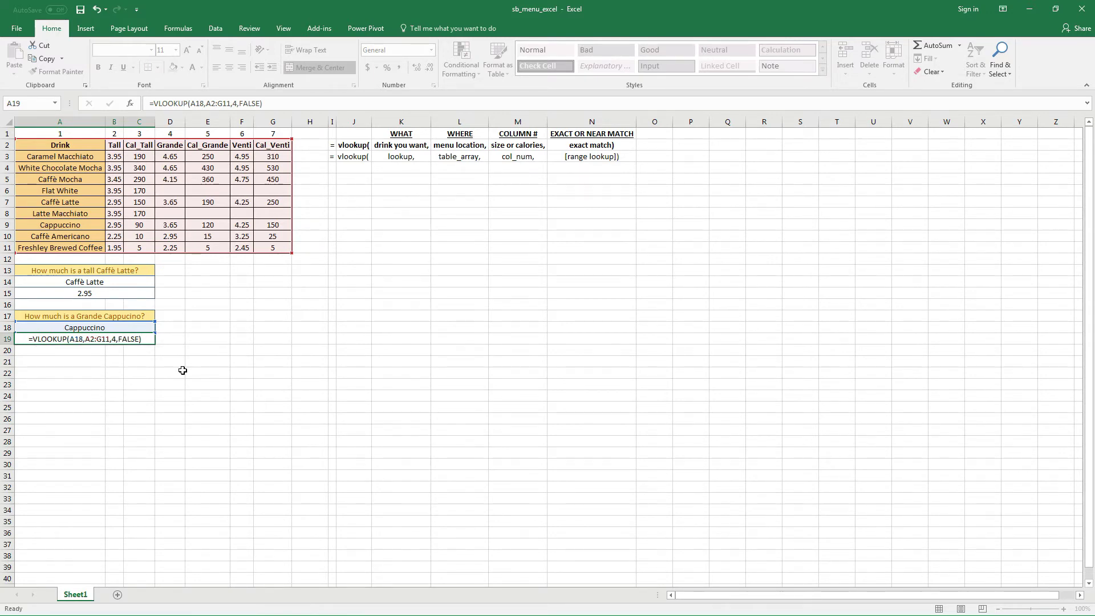
Enter the Cappuccino formula so A19 shows 3.65, highlighting its row and the drink names.
{"action": "key", "text": "Return"}
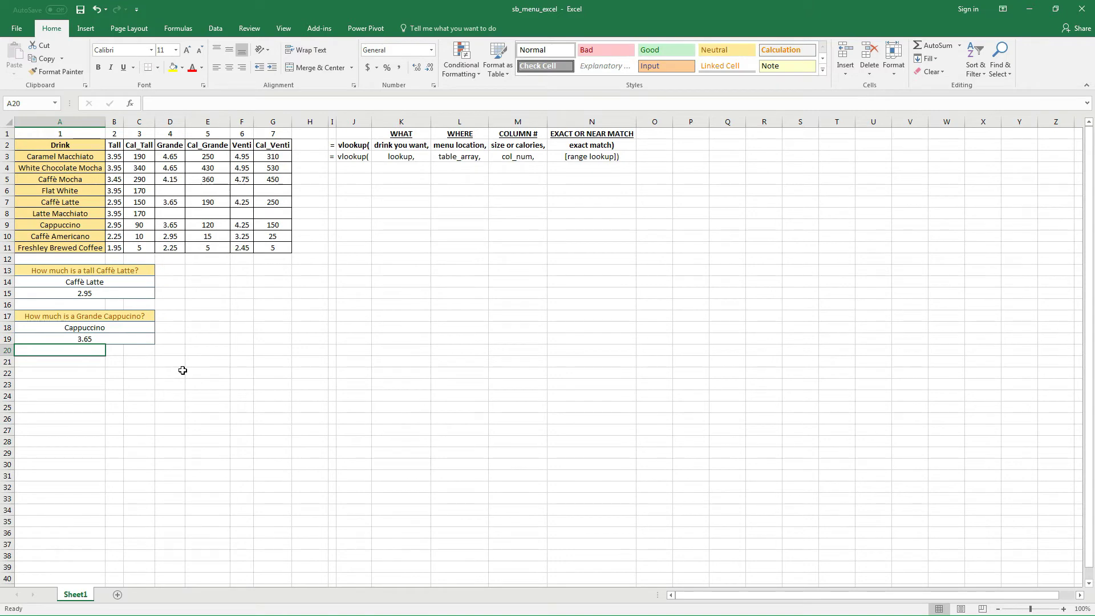
{"action": "left_click", "coordinate": [6, 224]}
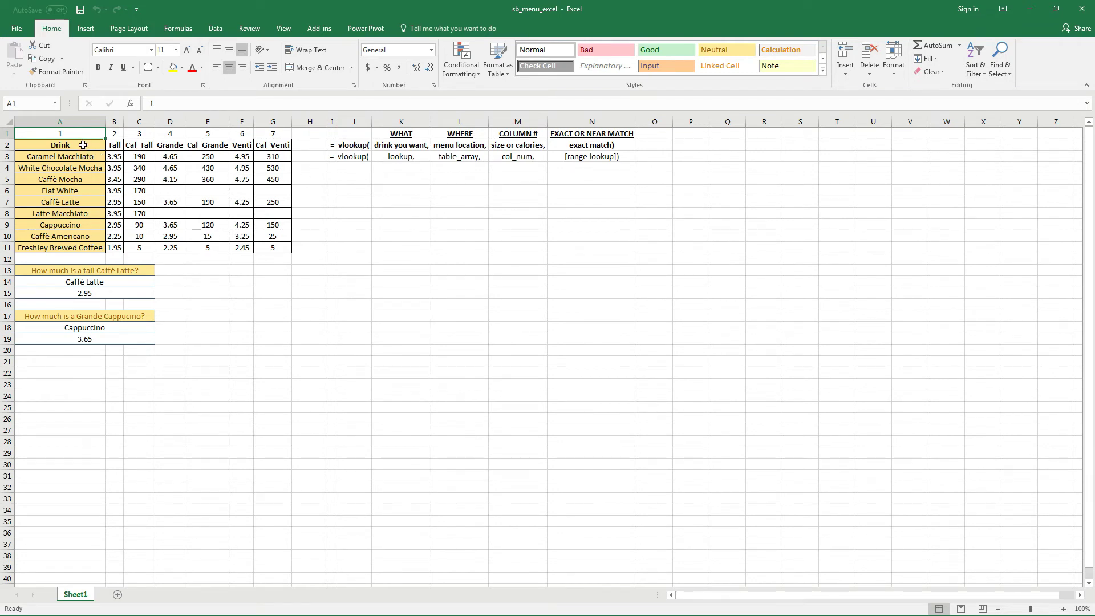
{"action": "left_click_drag", "start_coordinate": [82, 145], "coordinate": [99, 248]}
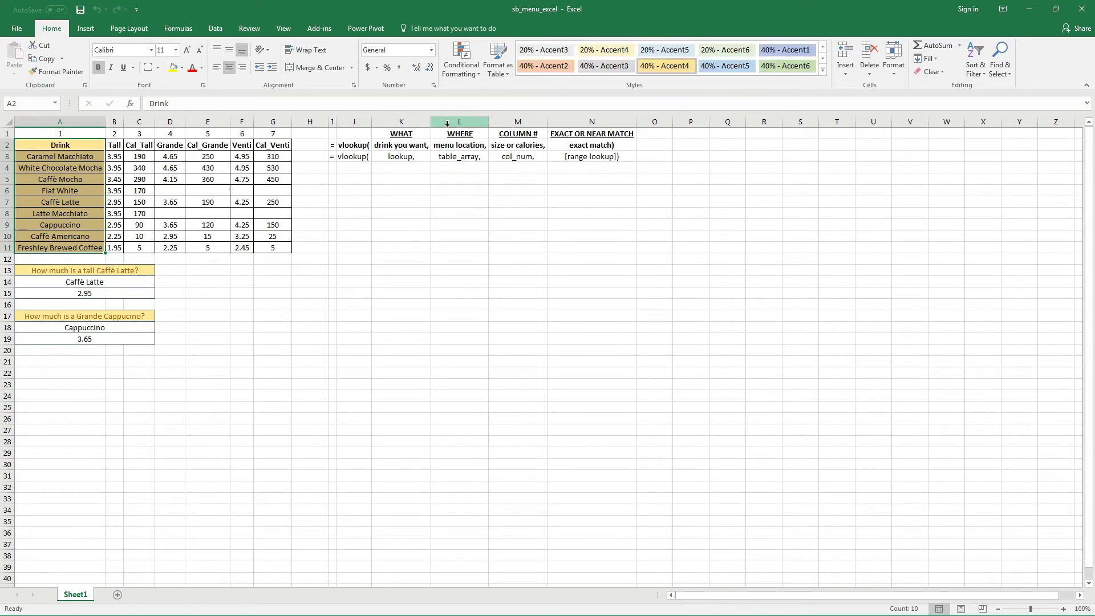
Reselect the full table A2:G11, then the size columns, to explain column numbering.
{"action": "left_click", "coordinate": [420, 135]}
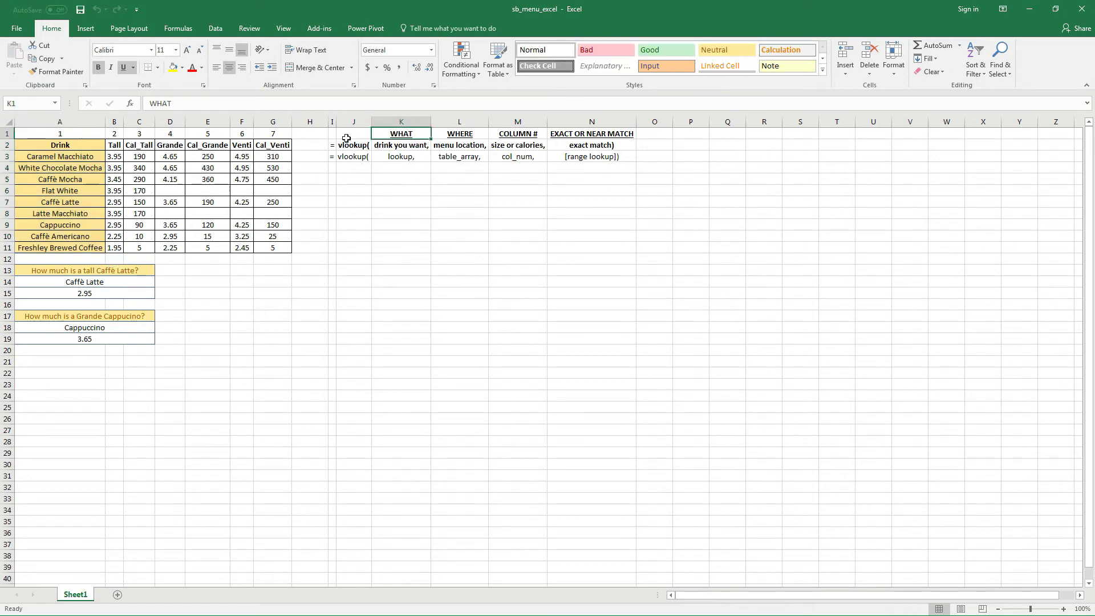
{"action": "left_click", "coordinate": [87, 144]}
{"action": "mouse_move", "coordinate": [87, 144]}
{"action": "left_mouse_down"}
{"action": "mouse_move", "coordinate": [189, 213]}
{"action": "mouse_move", "coordinate": [272, 247]}
{"action": "left_mouse_up"}
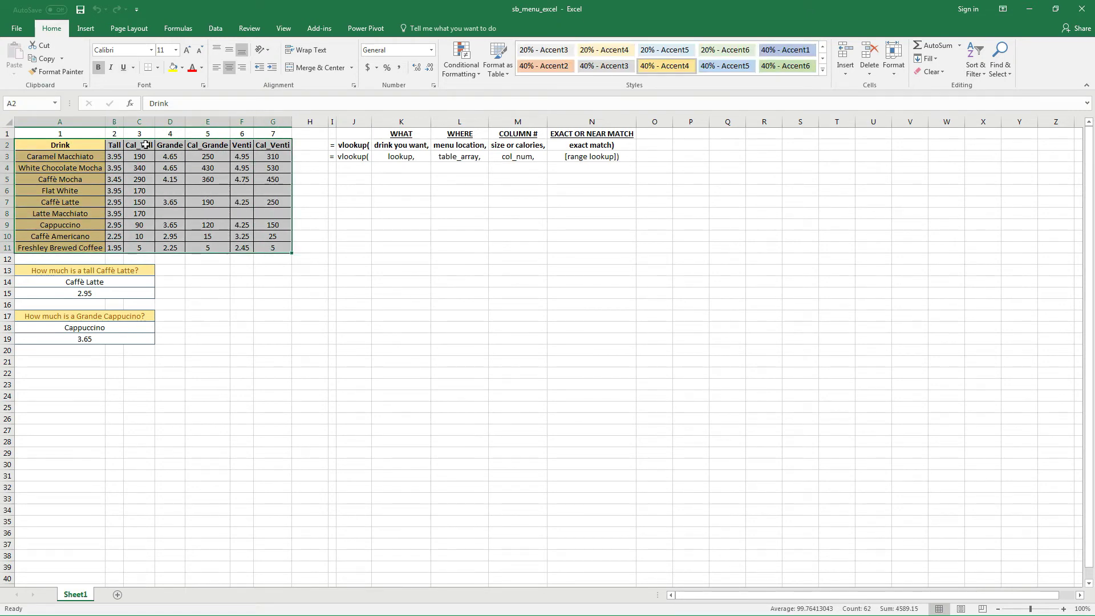
{"action": "left_click_drag", "start_coordinate": [142, 144], "coordinate": [156, 248]}
{"action": "left_click_drag", "start_coordinate": [140, 146], "coordinate": [283, 245]}
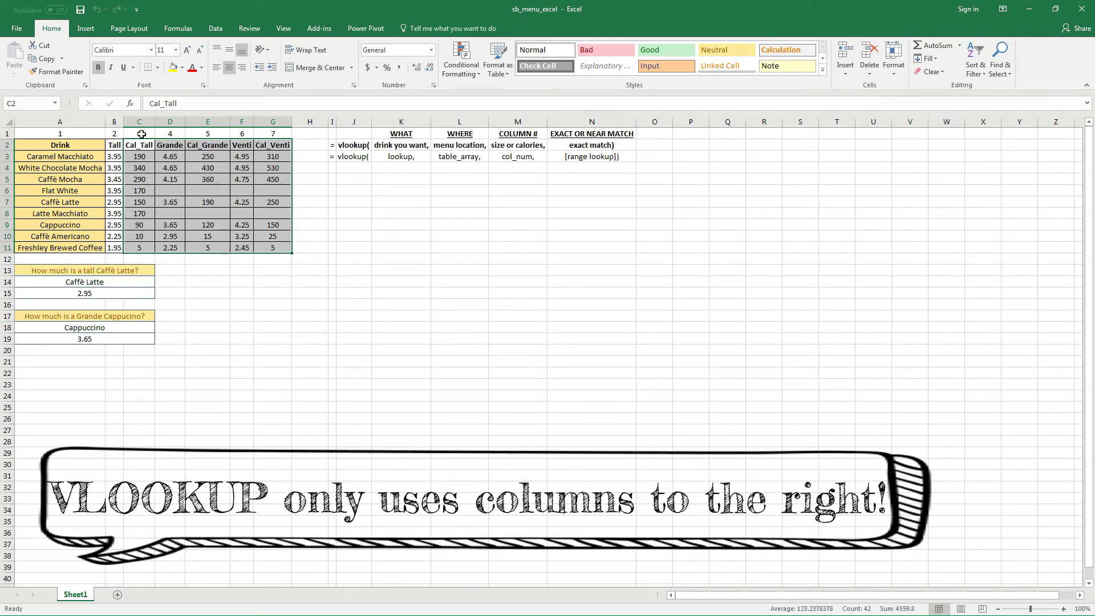
Fill the size columns C2:G11 with yellow.
{"action": "left_click_drag", "start_coordinate": [139, 145], "coordinate": [273, 248]}
{"action": "left_click", "coordinate": [173, 68]}
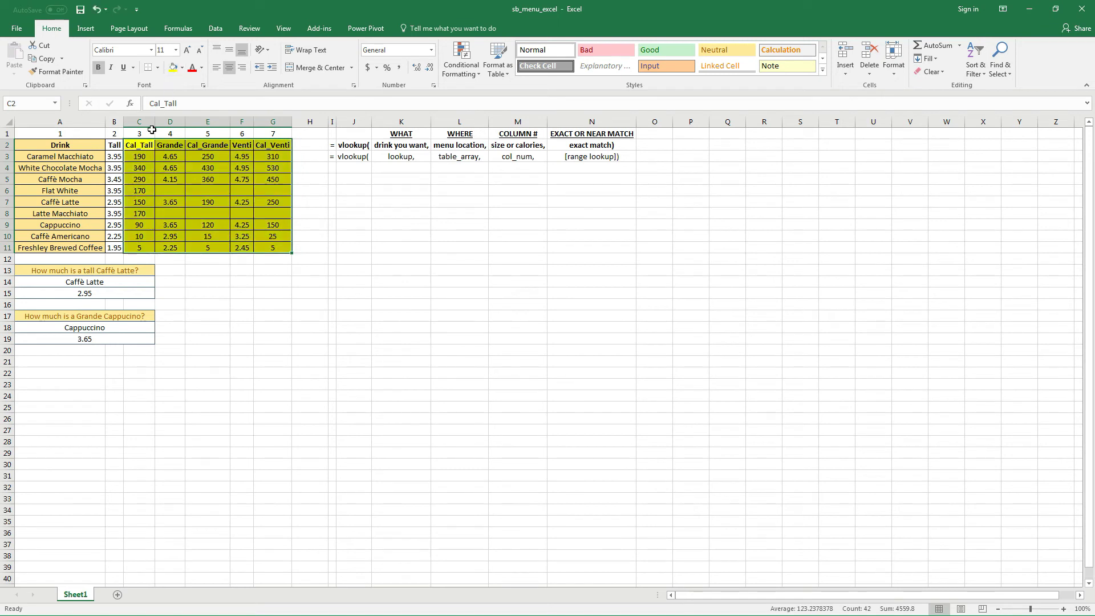
{"action": "left_click", "coordinate": [152, 129]}
Renumber the headers C1:G1 as 1 through 5.
{"action": "type", "text": "1"}
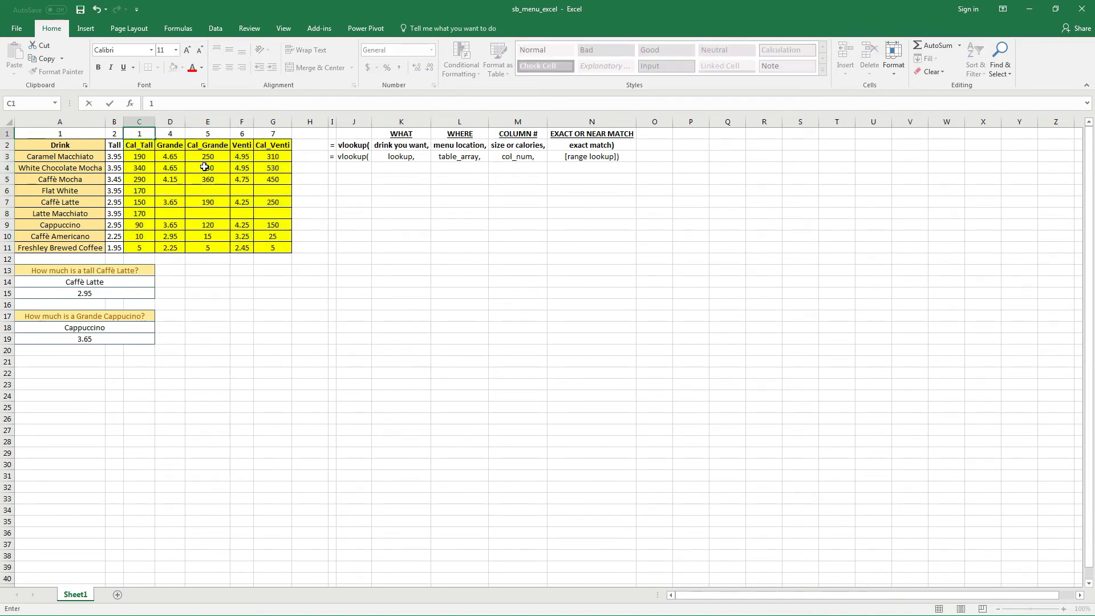
{"action": "key", "text": "Tab"}
{"action": "type", "text": "2"}
{"action": "key", "text": "Tab"}
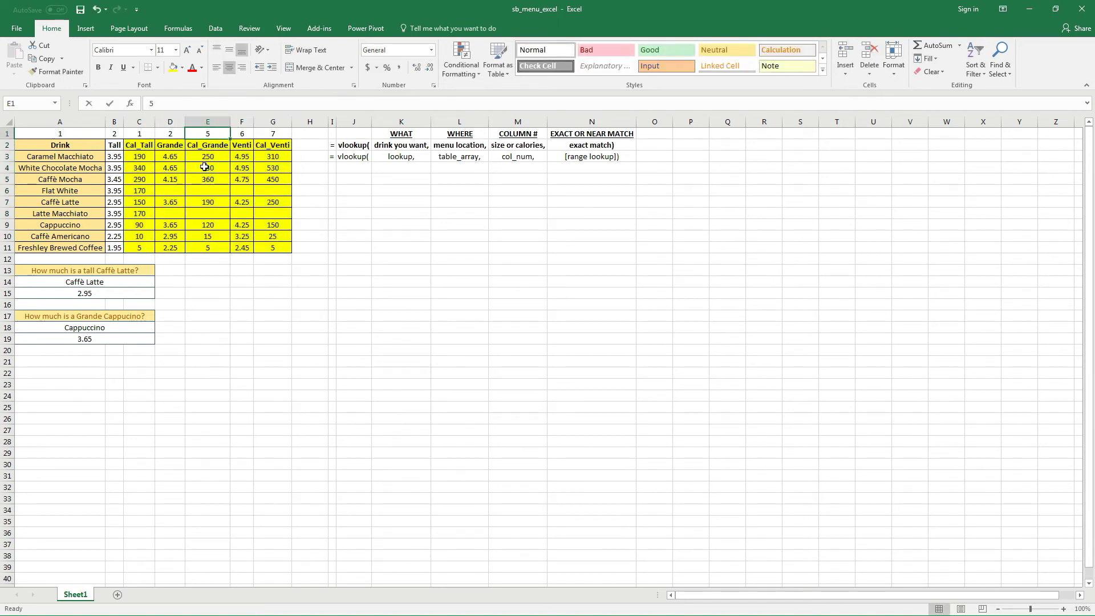
{"action": "type", "text": "3"}
{"action": "key", "text": "Tab"}
{"action": "type", "text": "4"}
{"action": "key", "text": "Tab"}
{"action": "type", "text": "5"}
{"action": "key", "text": "Tab"}
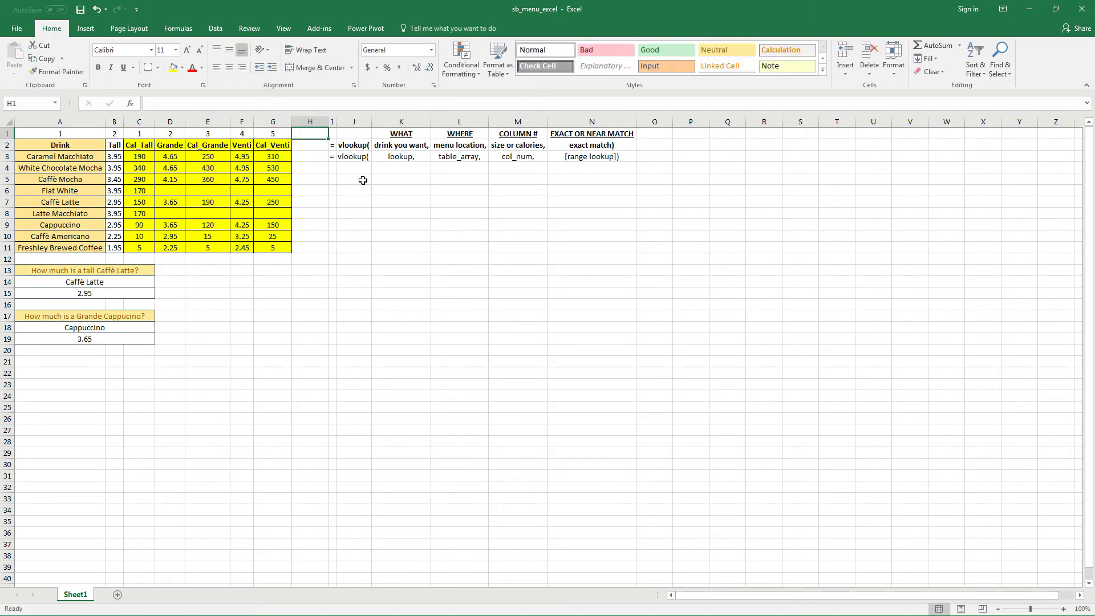
{"action": "left_click", "coordinate": [391, 181]}
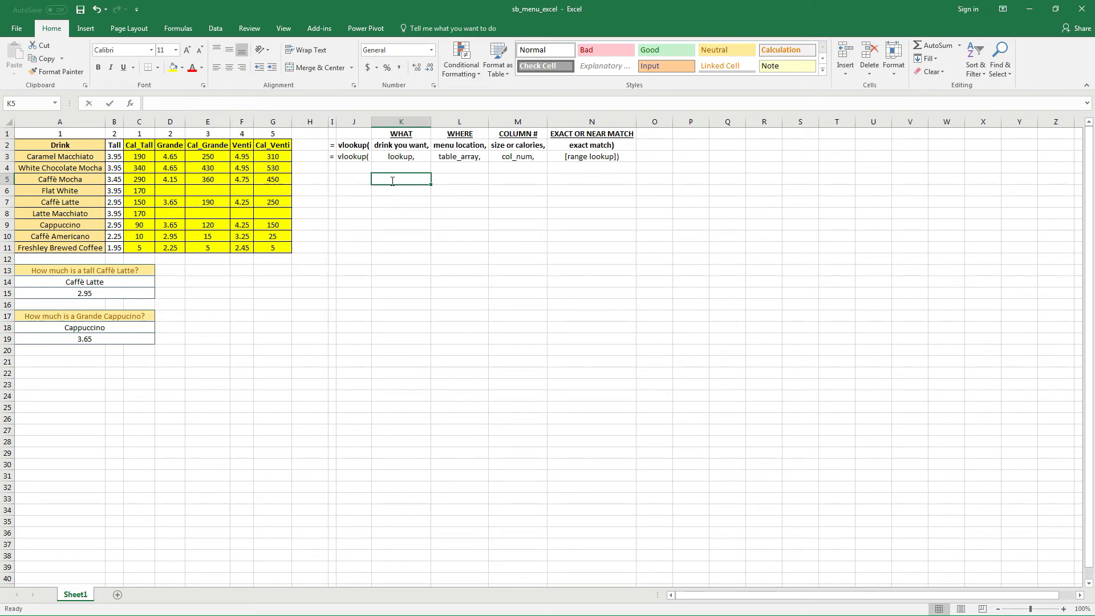
Enter =VLOOKUP(C7,C2:G11,0,0) in K5.
{"action": "type", "text": "=vl"}
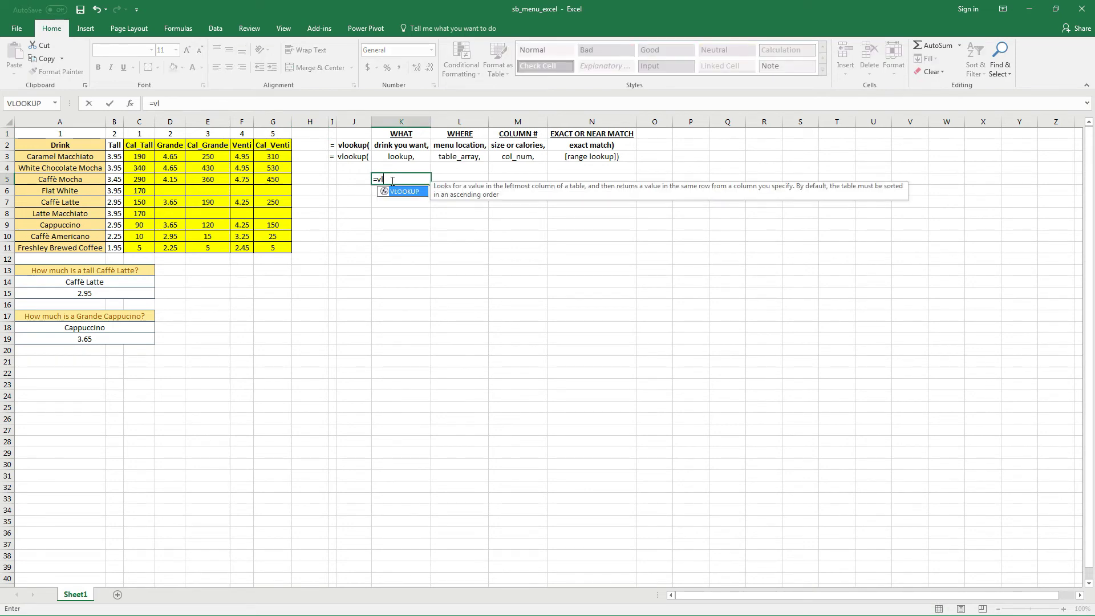
{"action": "key", "text": "Tab"}
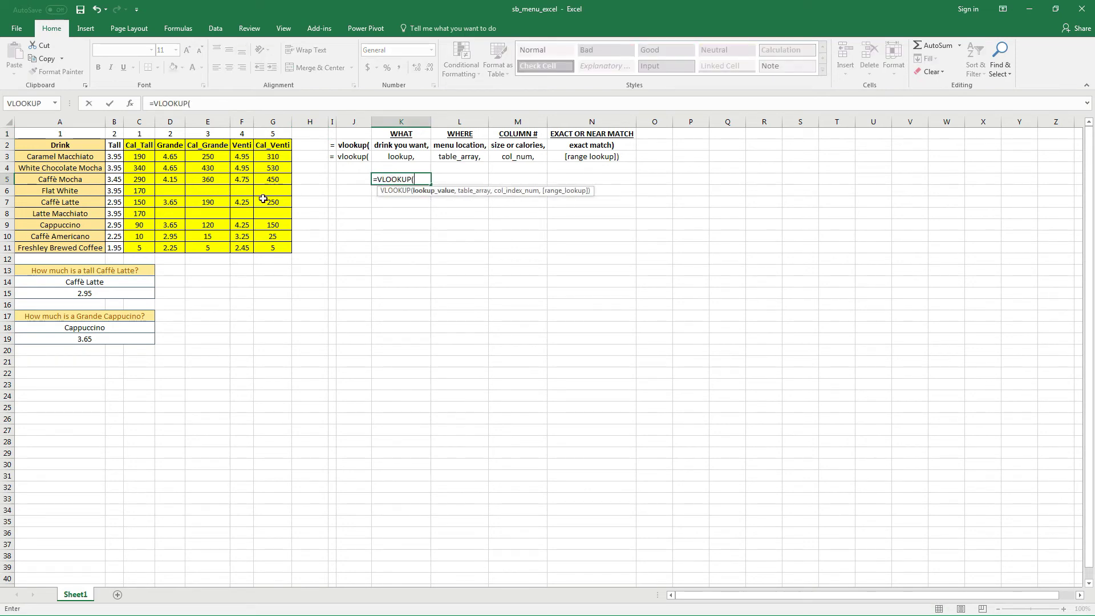
{"action": "left_click", "coordinate": [146, 202]}
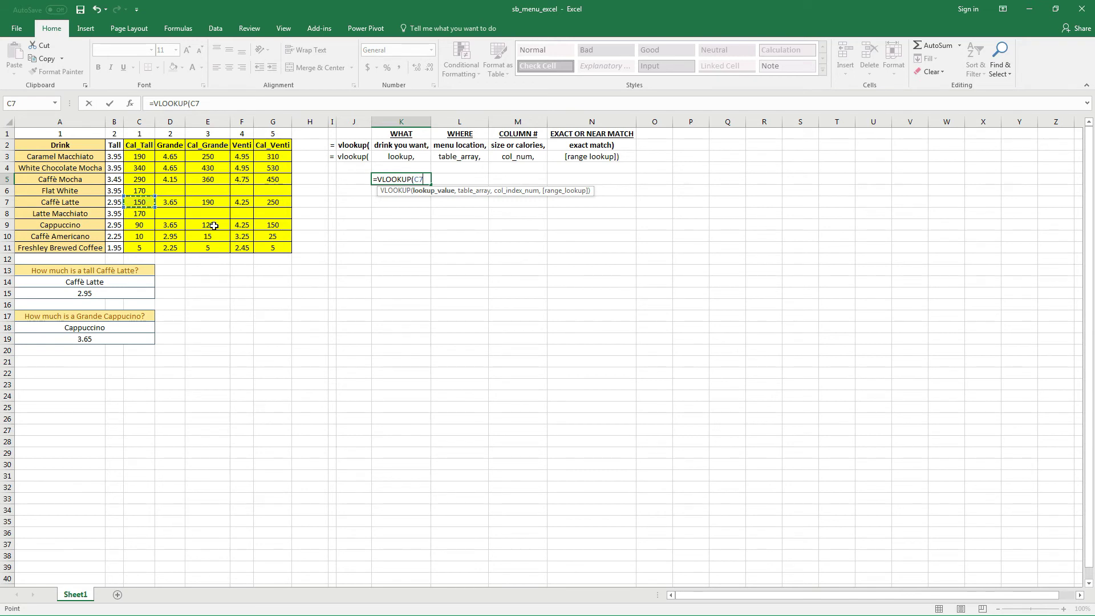
{"action": "type", "text": ","}
{"action": "left_click_drag", "start_coordinate": [143, 147], "coordinate": [268, 245]}
{"action": "type", "text": ",0"}
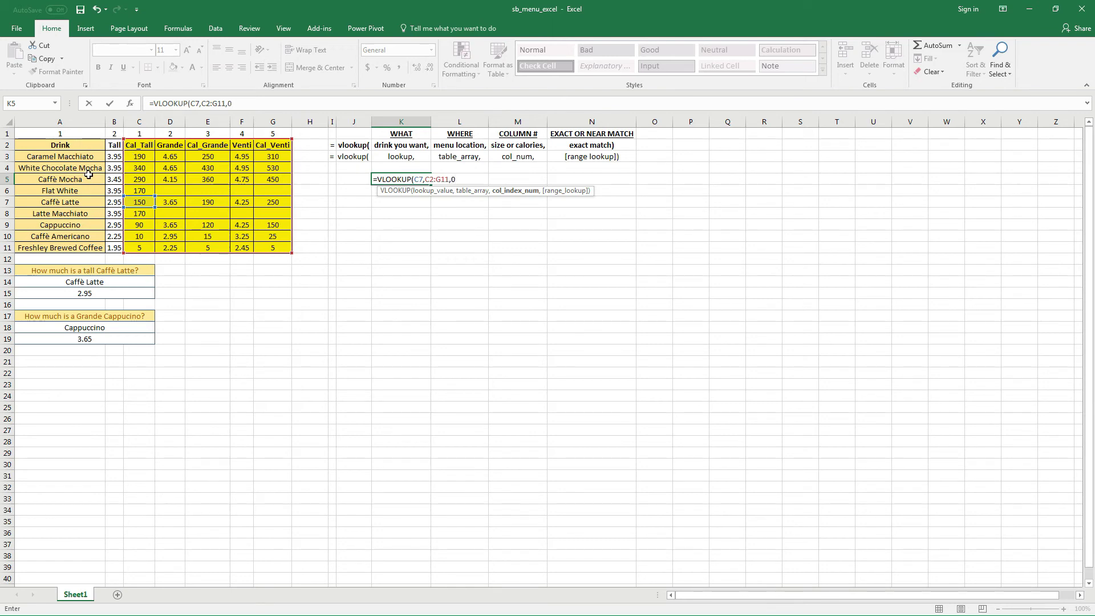
{"action": "type", "text": ",0"}
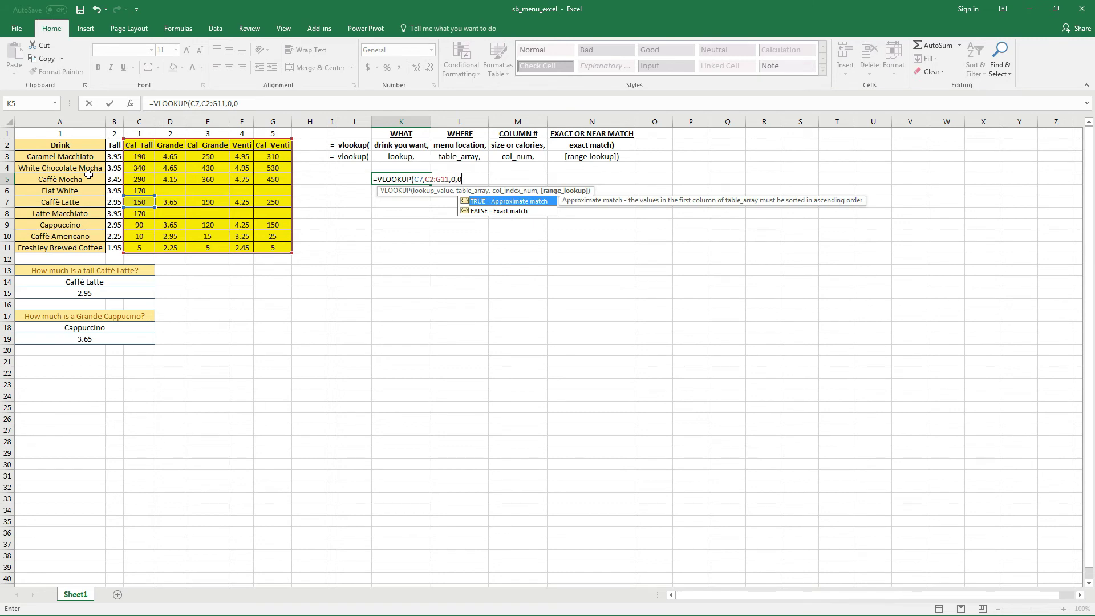
{"action": "type", "text": ")"}
{"action": "key", "text": "Return"}
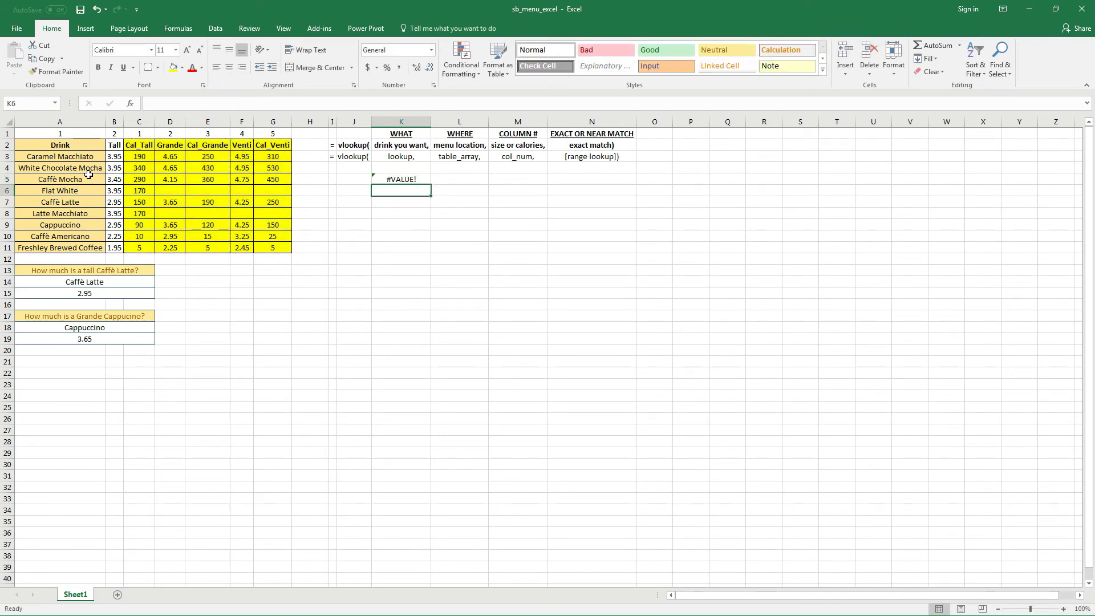
Change K5's column number to -2 so the lookup returns #VALUE!
{"action": "key", "text": "Up"}
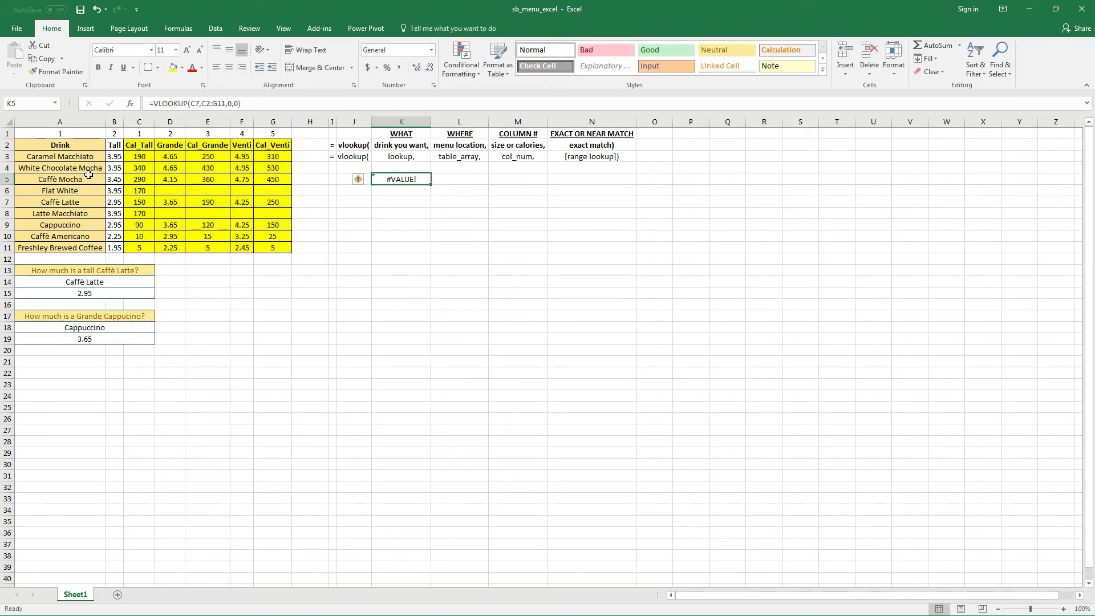
{"action": "key", "text": "F2"}
{"action": "key", "text": "Left"}
{"action": "key", "text": "Left"}
{"action": "key", "text": "Left"}
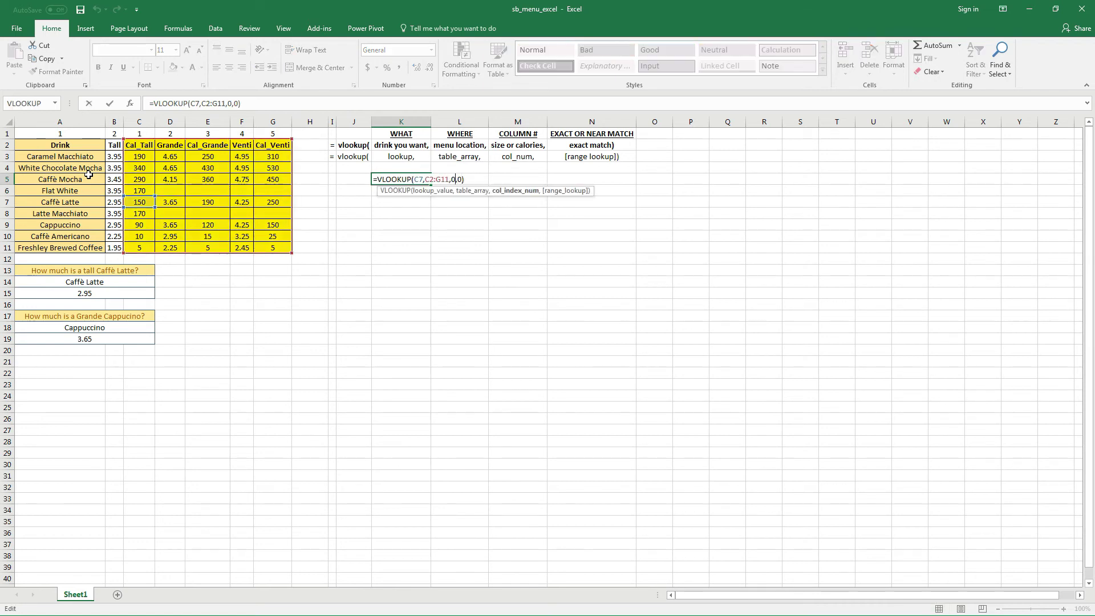
{"action": "key", "text": "BackSpace"}
{"action": "type", "text": "-1"}
{"action": "key", "text": "BackSpace"}
{"action": "type", "text": "-2"}
{"action": "key", "text": "BackSpace"}
{"action": "key", "text": "BackSpace"}
{"action": "type", "text": "2"}
{"action": "key", "text": "Return"}
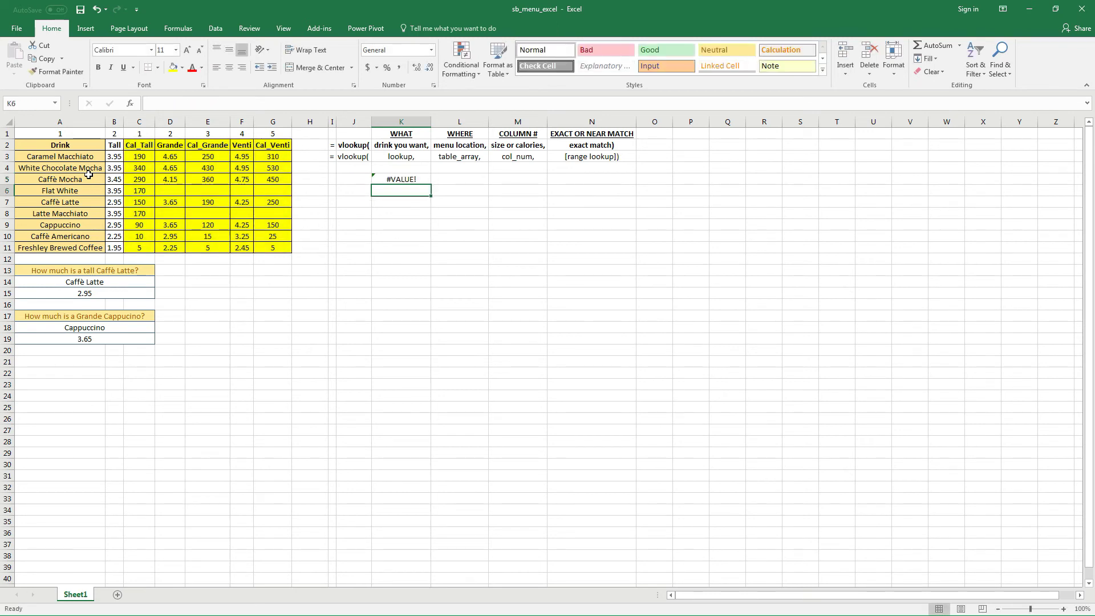
Delete the minus sign so K5 reads =VLOOKUP(C7,C2:G11,2,0).
{"action": "left_click_drag", "start_coordinate": [149, 136], "coordinate": [222, 134]}
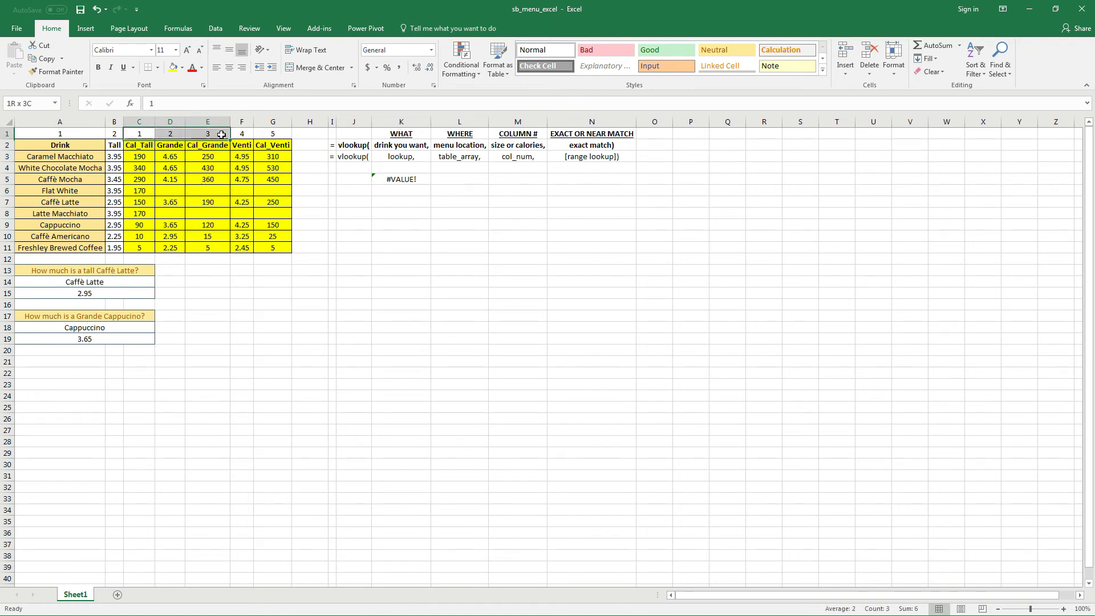
{"action": "double_click", "coordinate": [451, 179]}
{"action": "key", "text": "Delete"}
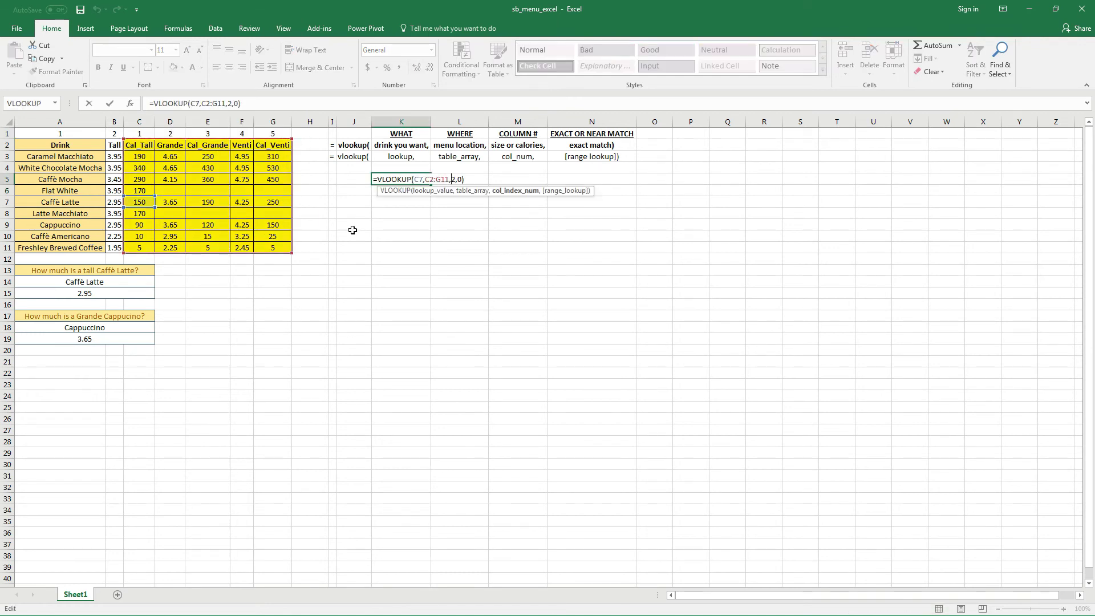